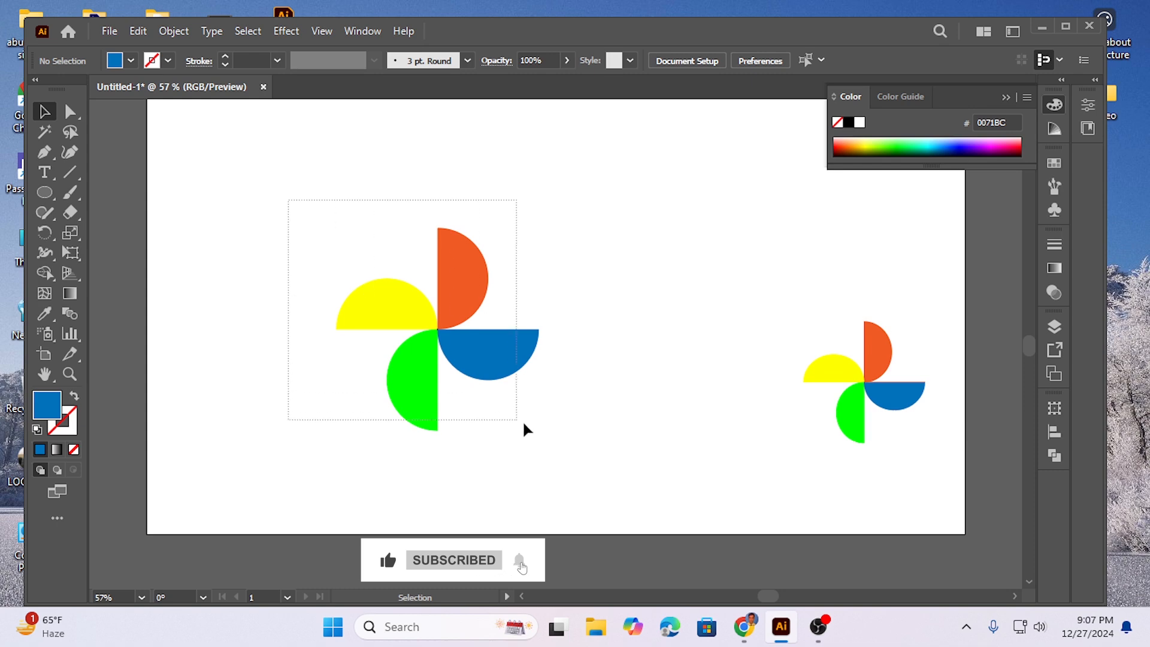
Step: Move the large pinwheel toward the artboard's upper right and draw a small blue square near the artboard's upper-left corner
left_click_drag(442, 328, 723, 233)
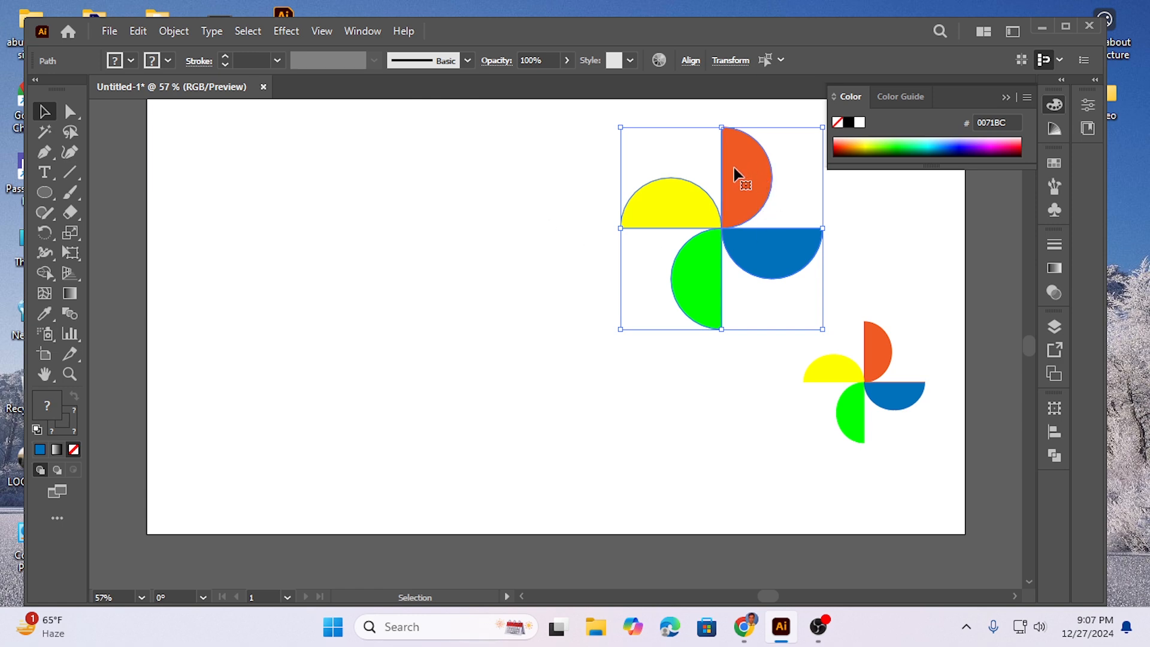
left_click_drag(48, 202, 112, 190)
scroll(206, 172, "up", 1)
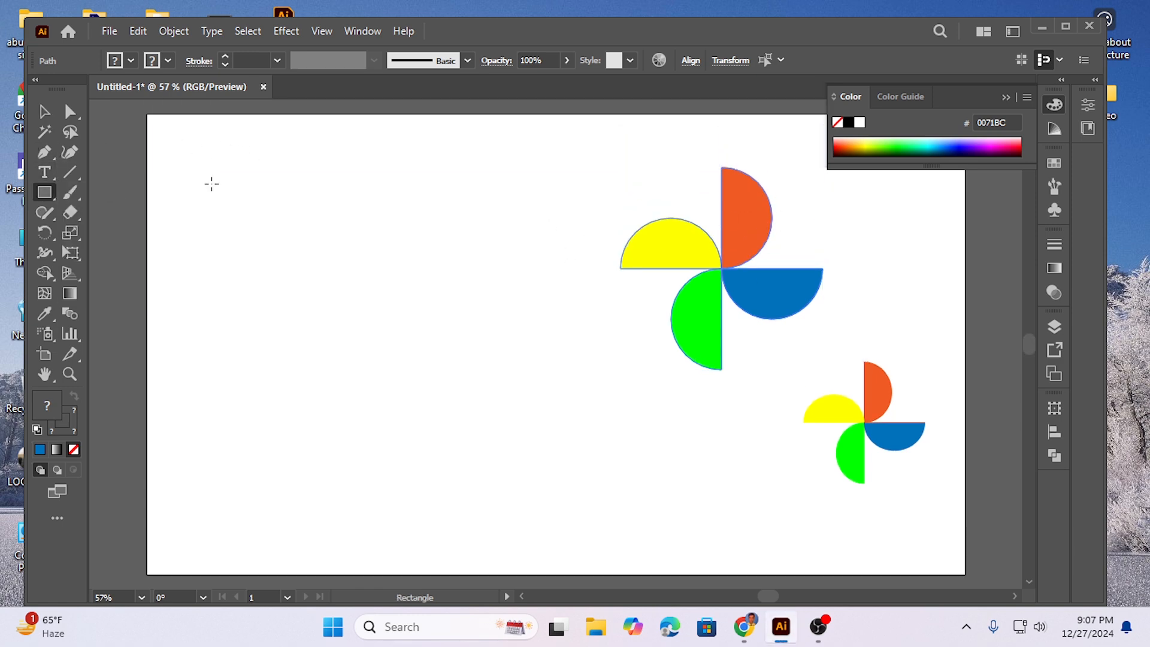
scroll(218, 183, "down", 1)
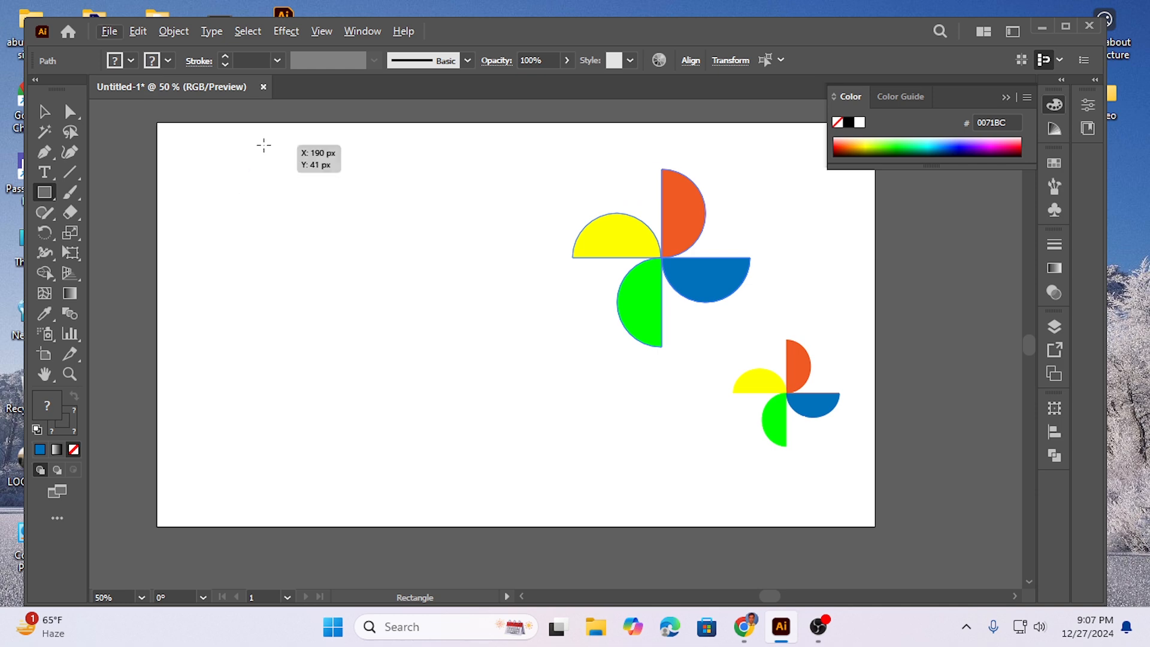
left_click_drag(187, 143, 215, 171)
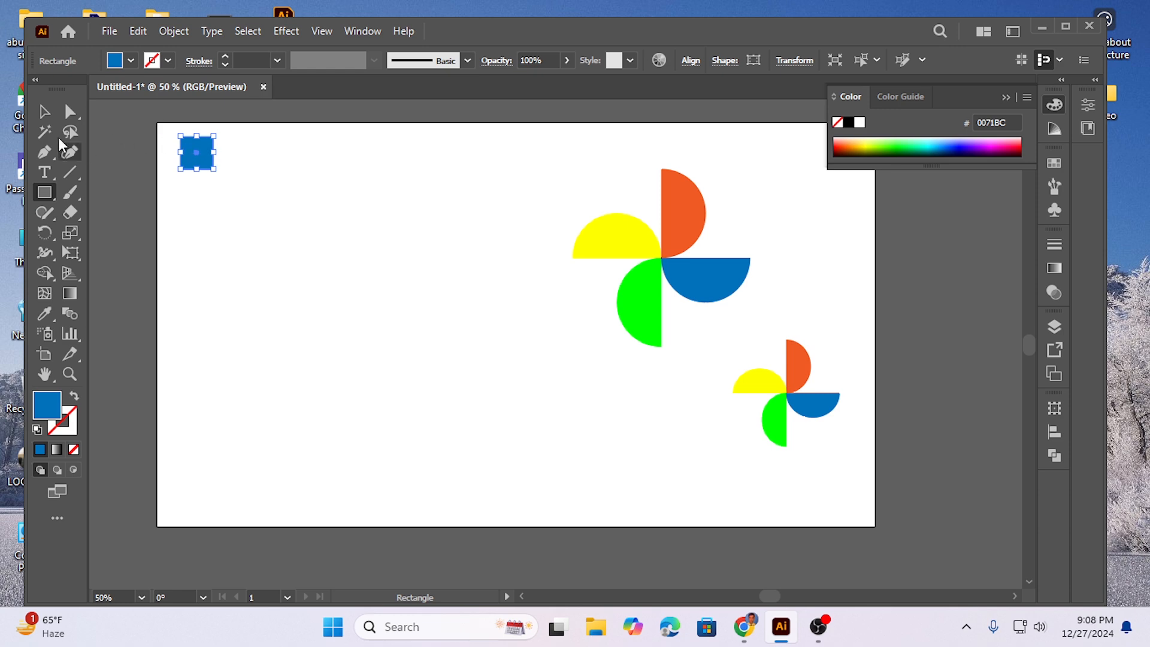
Step: Copy the blue square a short distance to its right and repeat the copy twice to form an evenly spaced row of four
left_click(44, 111)
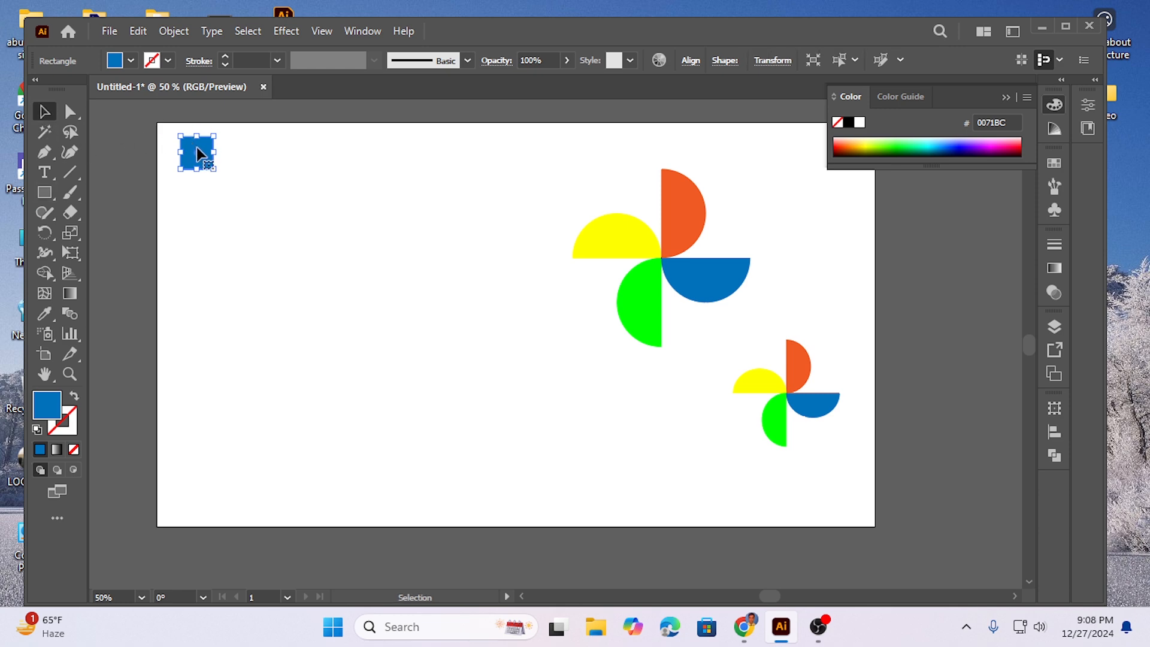
left_click_drag(198, 155, 242, 154)
key("a")
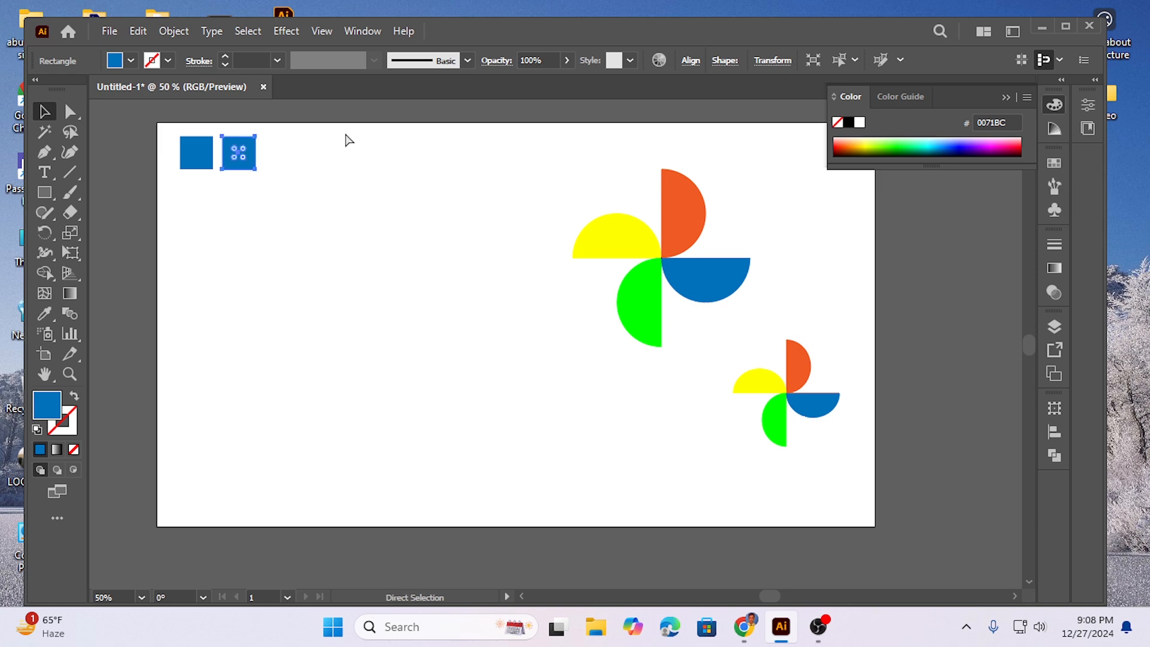
key("ctrl+d")
key("ctrl+d")
key("v")
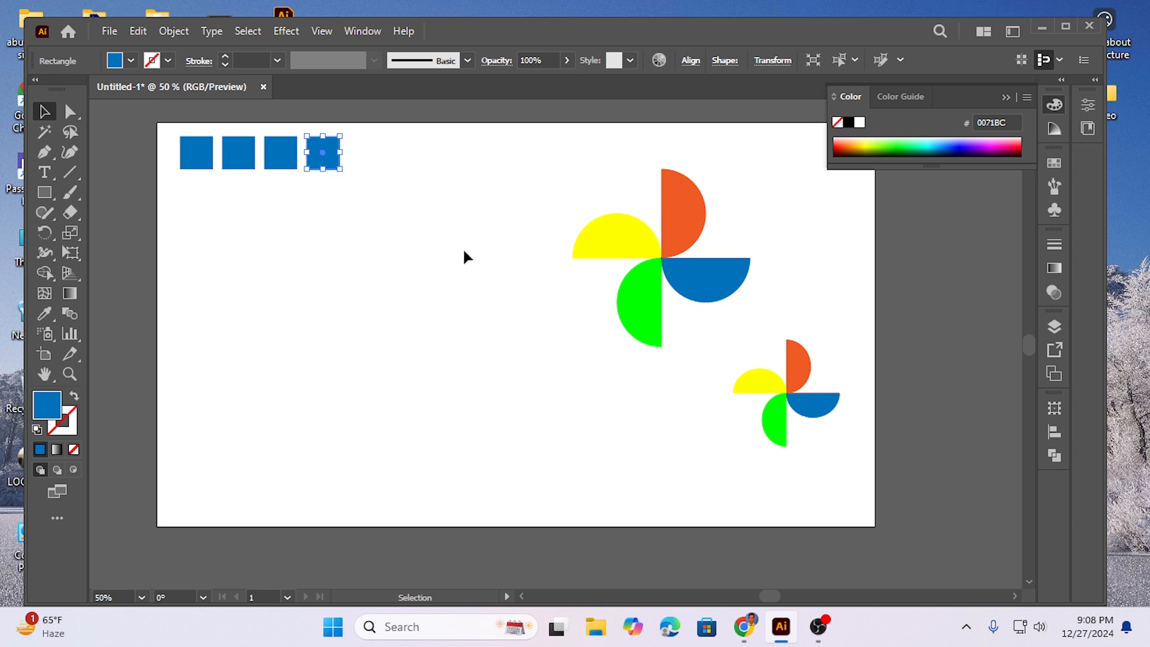
left_click(280, 163)
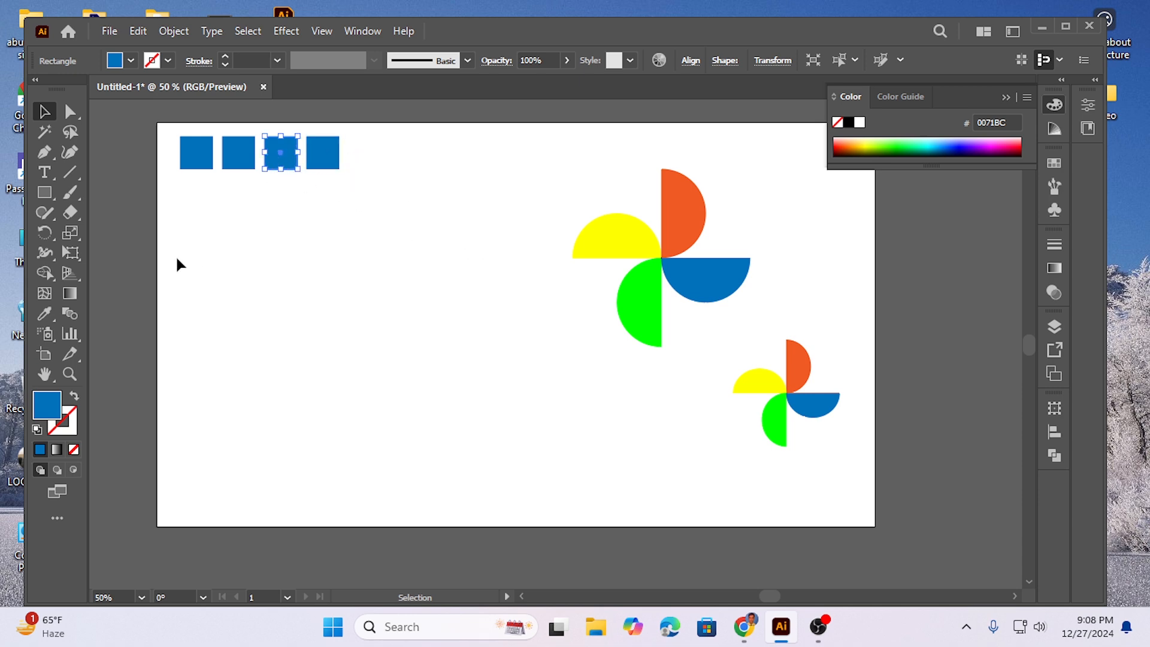
left_click(44, 314)
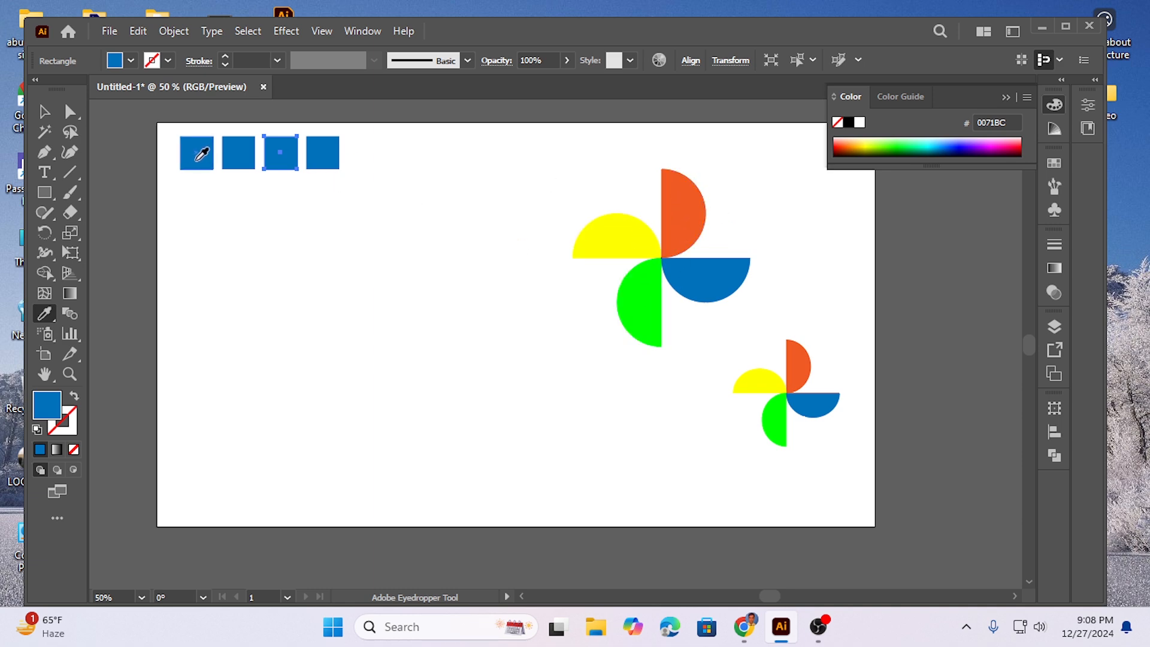
left_click(44, 112)
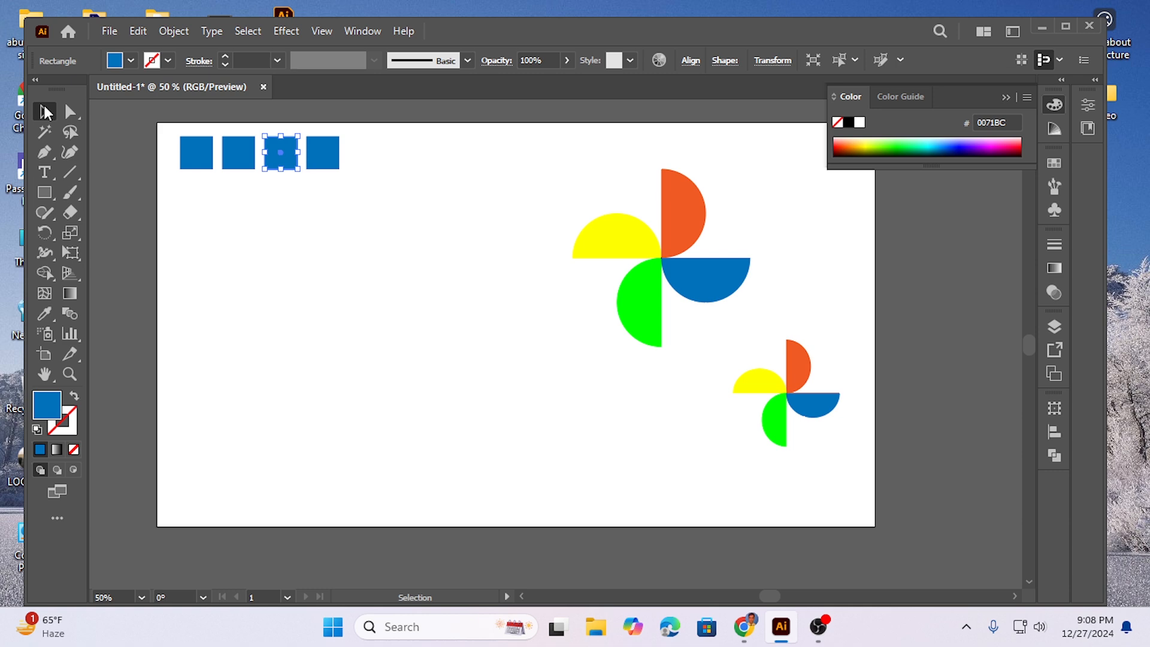
Step: Recolour the first three squares orange, yellow and green by sampling the matching pinwheel blades with the Eyedropper
left_click(205, 160)
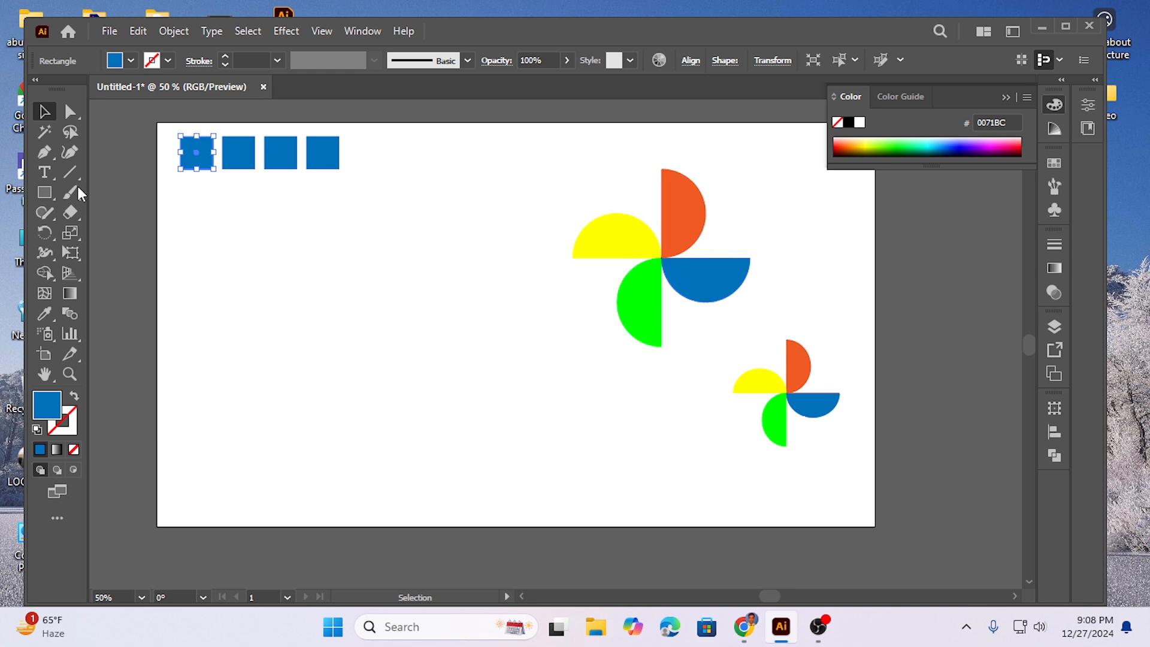
left_click(45, 313)
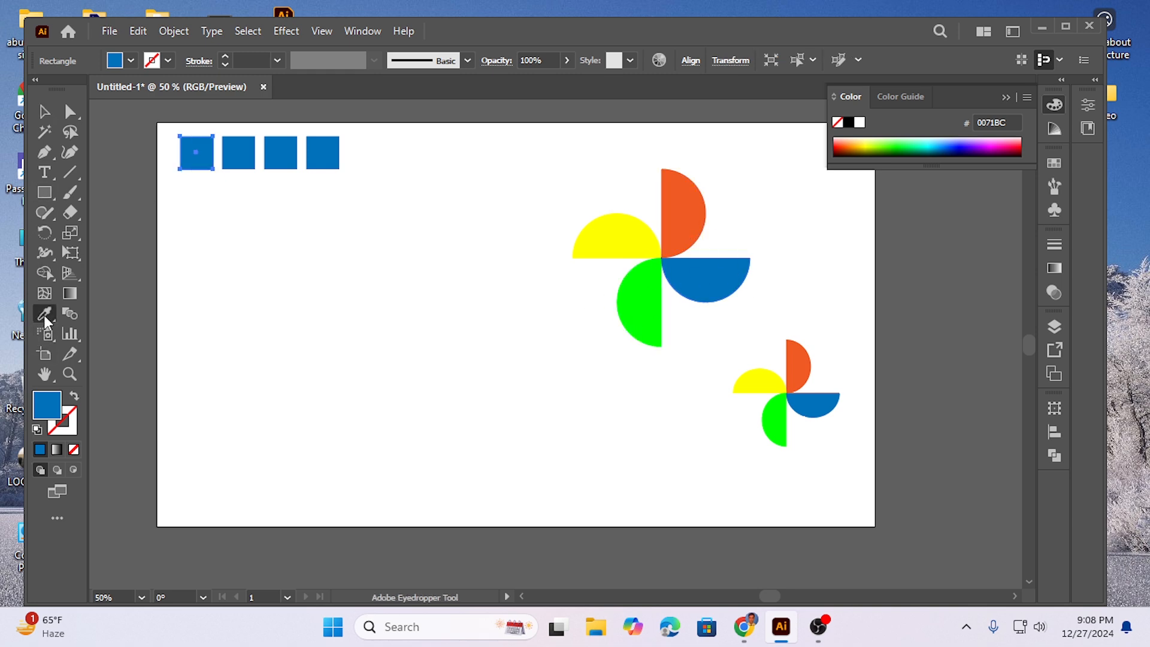
left_click(688, 192)
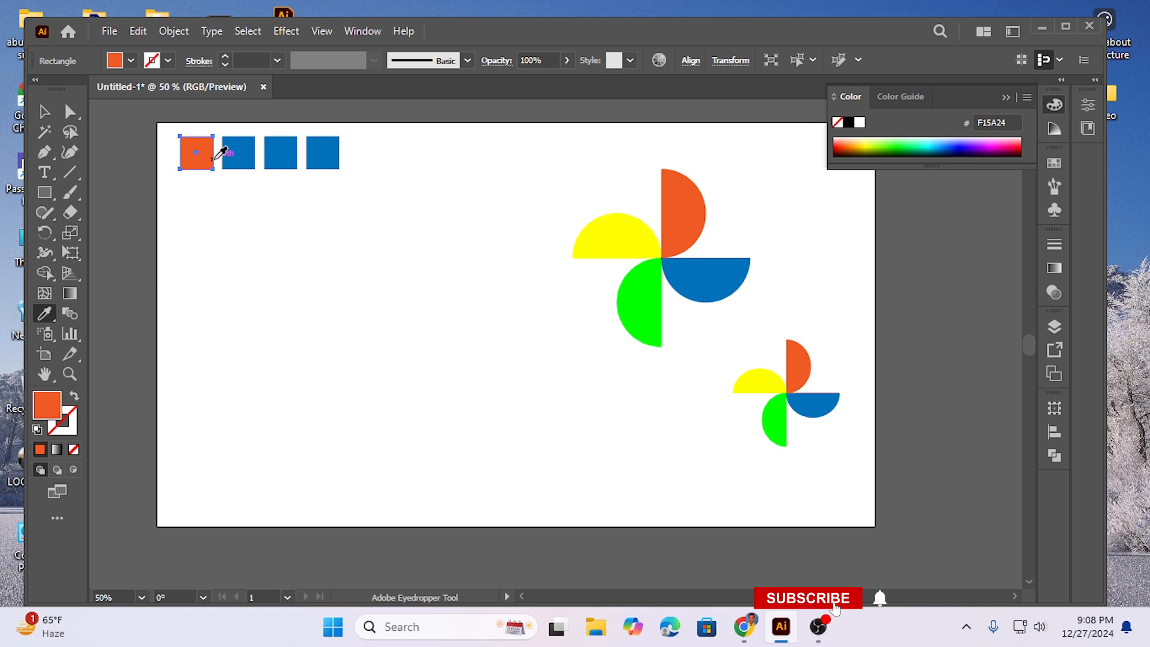
left_click(238, 154, "ctrl")
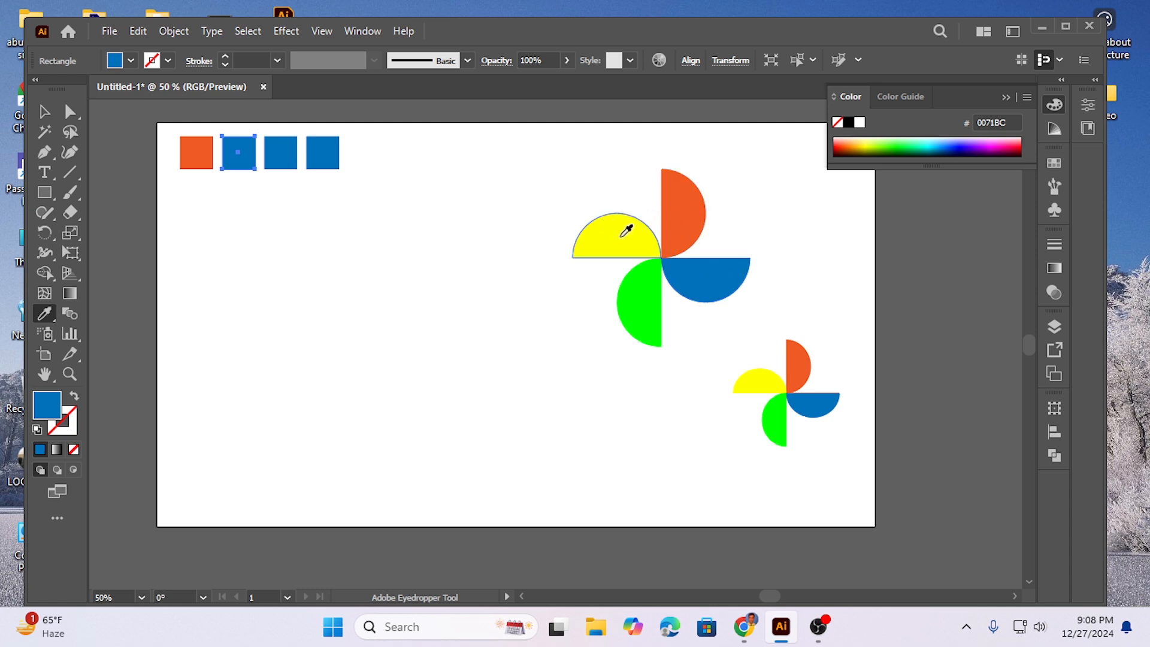
left_click(620, 232)
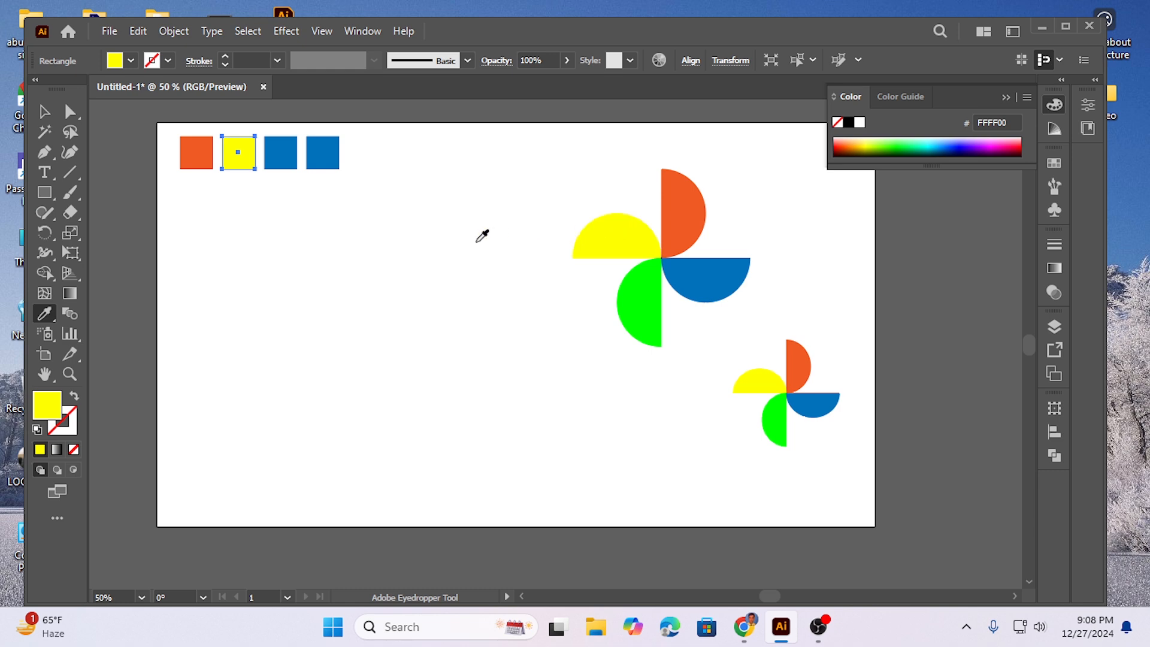
left_click(281, 157, "ctrl")
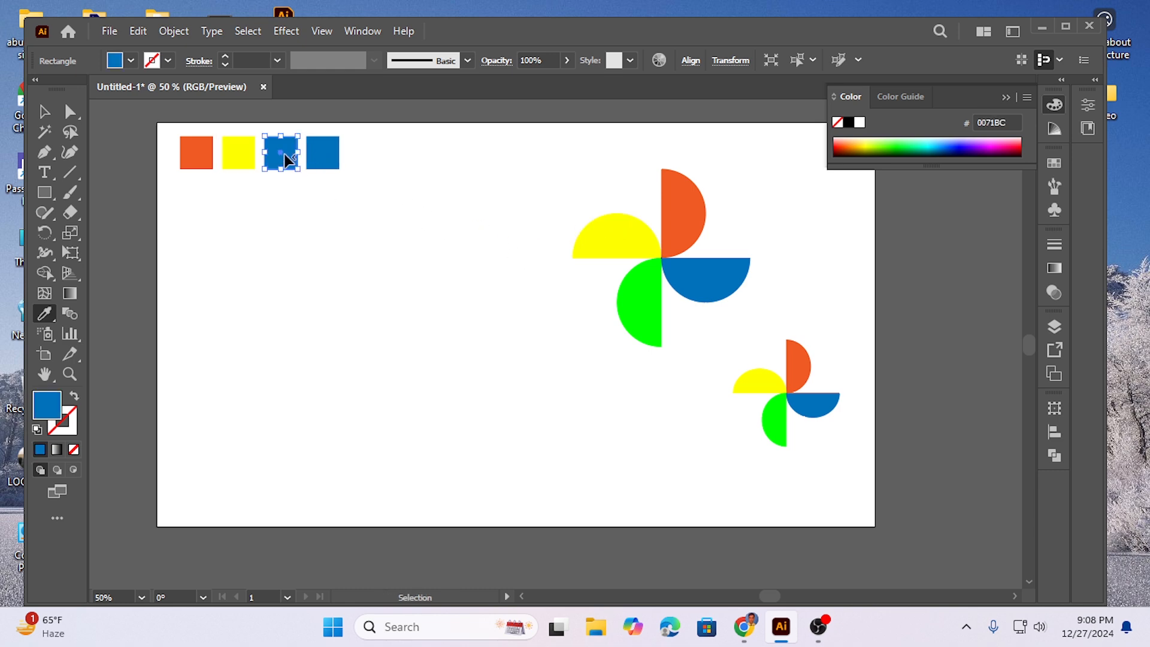
left_click(642, 290)
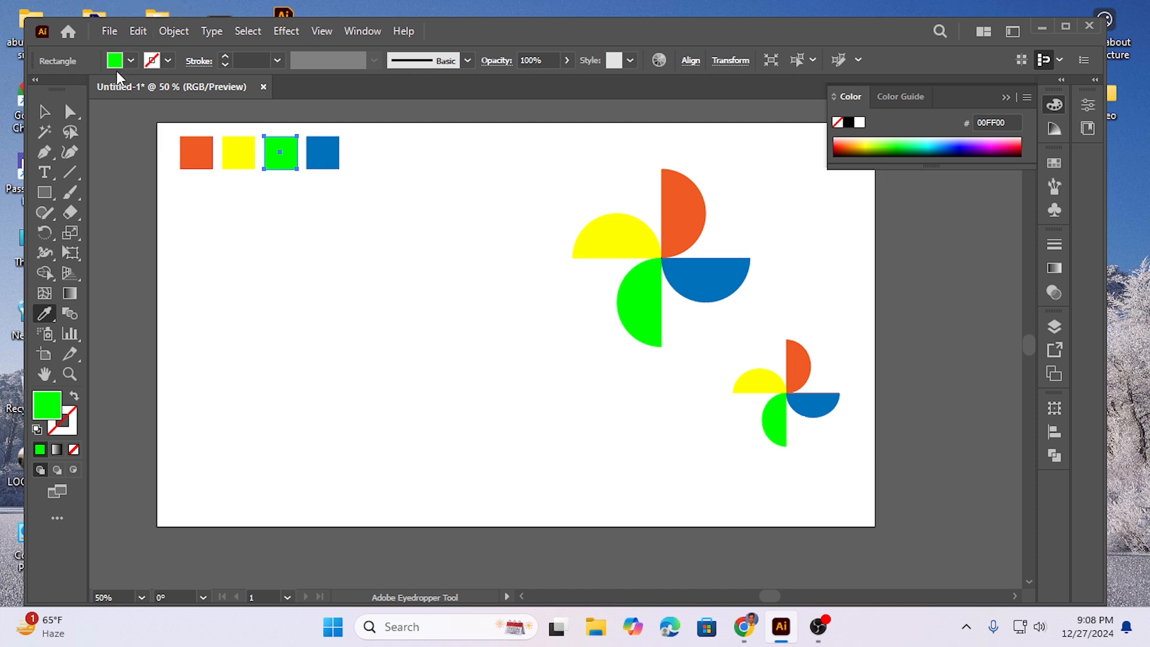
Step: Delete both pinwheels from the artboard, keeping only the row of coloured squares
left_click(44, 112)
left_click_drag(556, 183, 818, 429)
key("Delete")
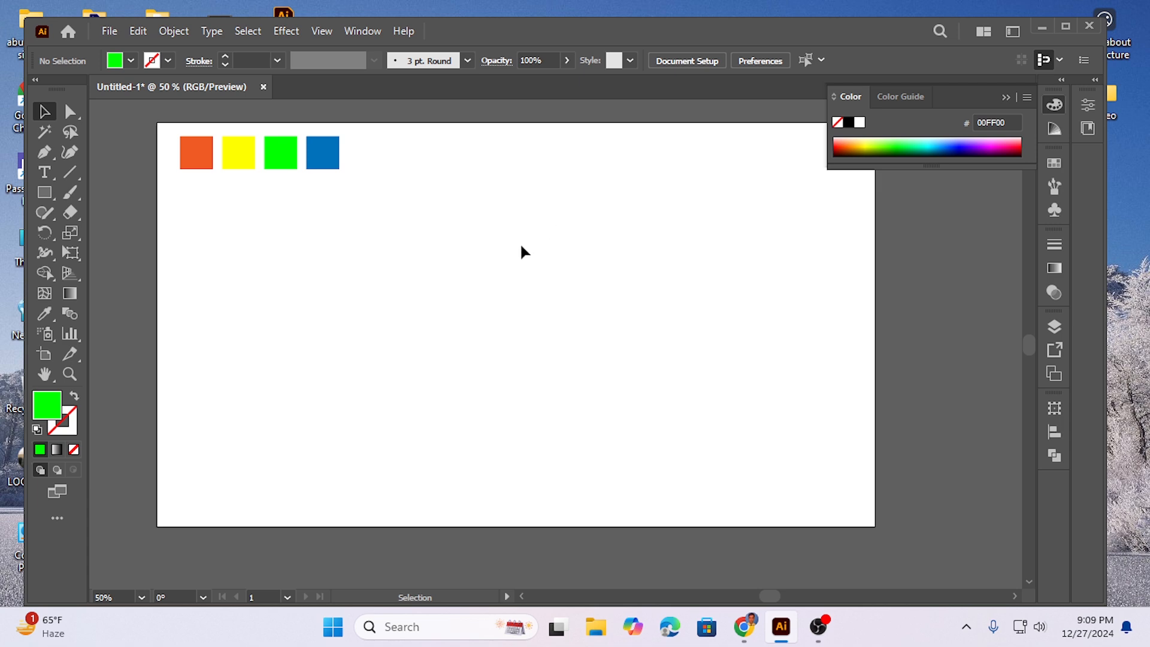
Step: Draw a circle about 252 px in diameter near the middle of the artboard with the Ellipse tool
left_click(45, 192)
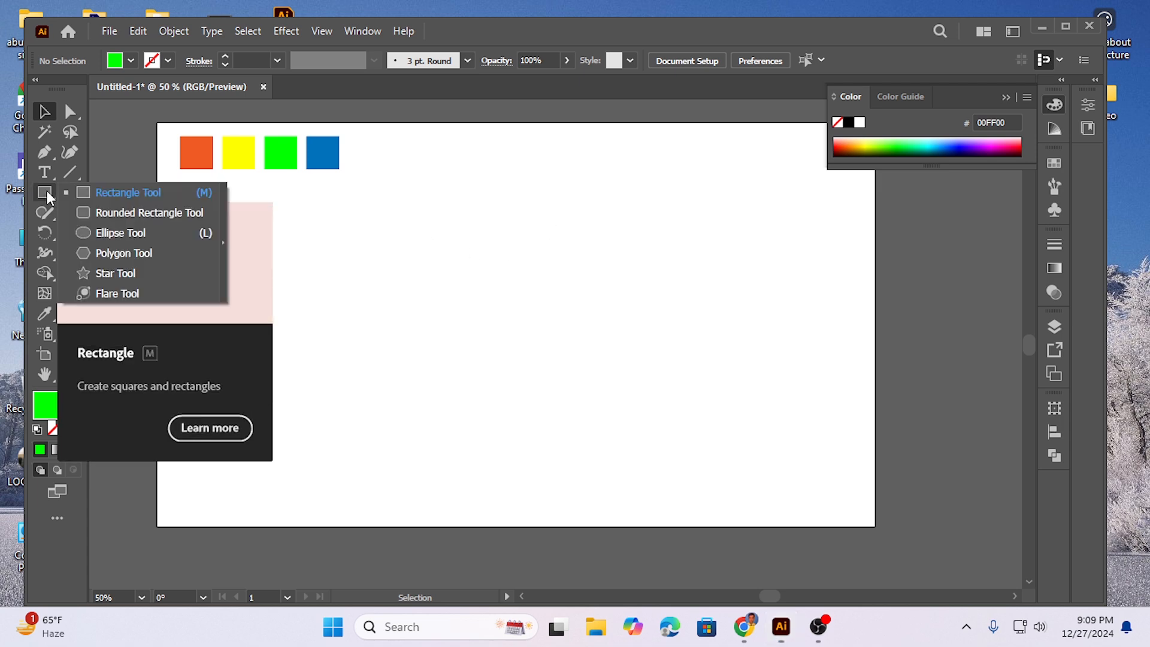
left_click(121, 234)
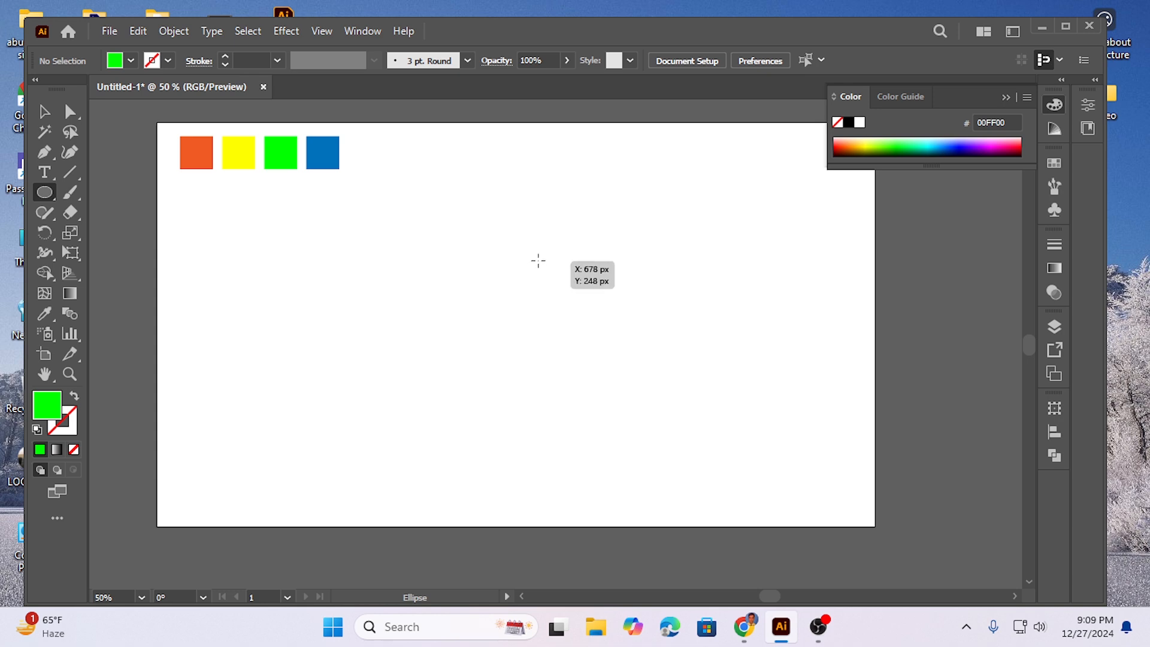
left_click_drag(488, 280, 550, 324)
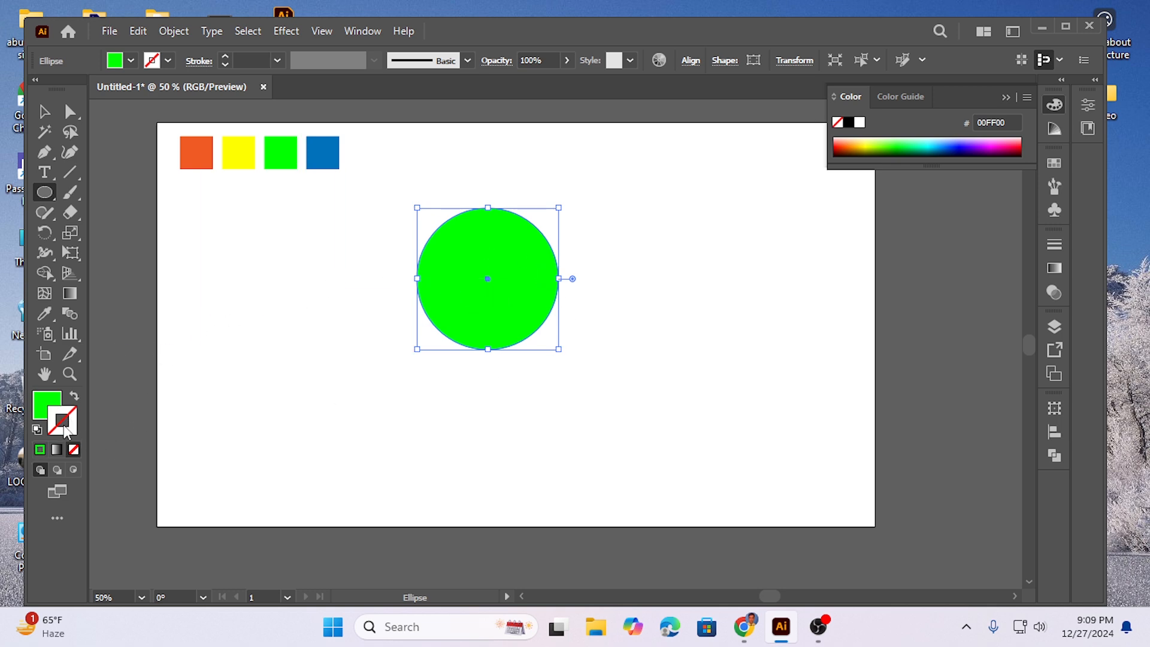
Step: Remove the circle's fill and give it a black stroke
left_click(76, 453)
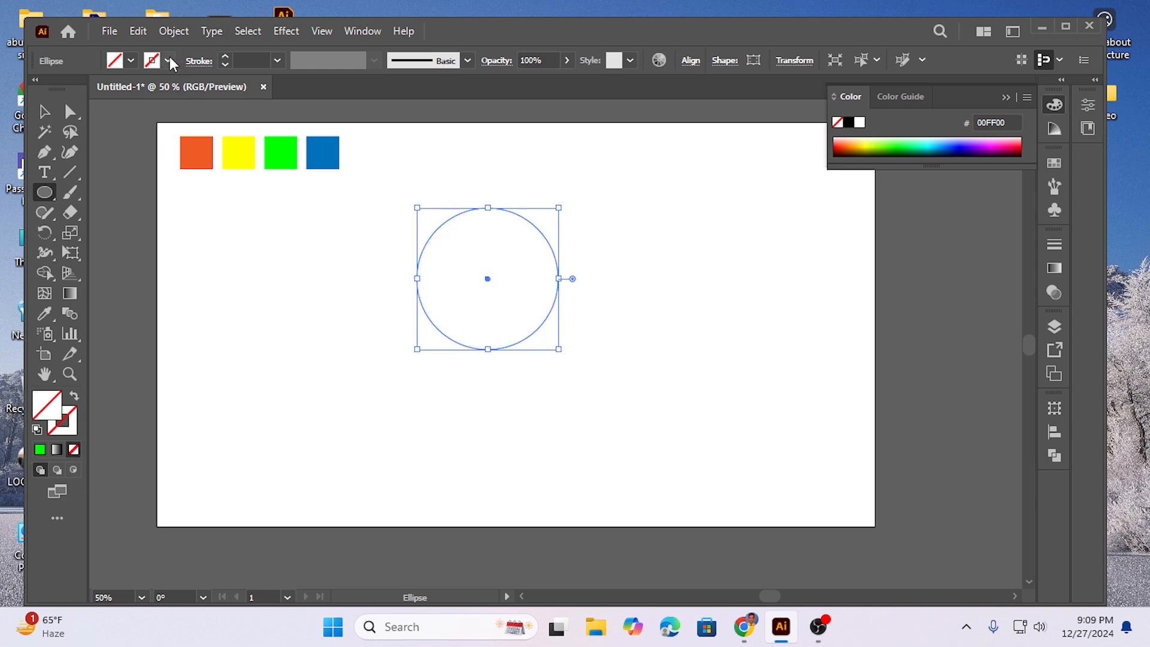
left_click(168, 61)
left_click(46, 89)
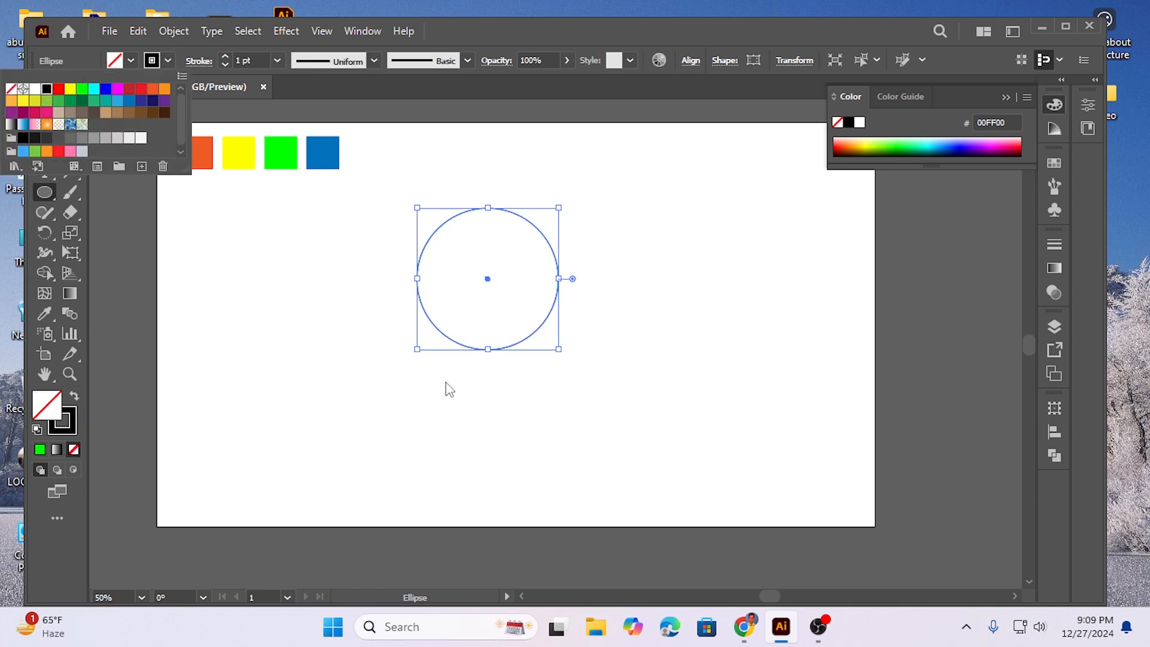
left_click(424, 381)
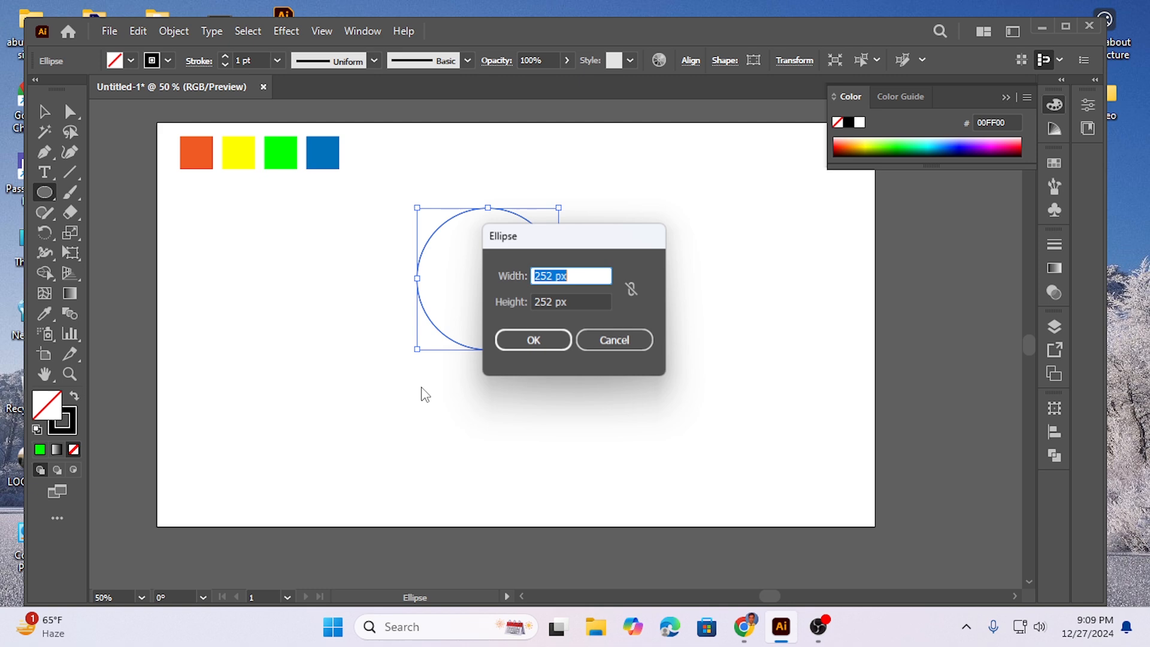
left_click(617, 339)
left_click(43, 114)
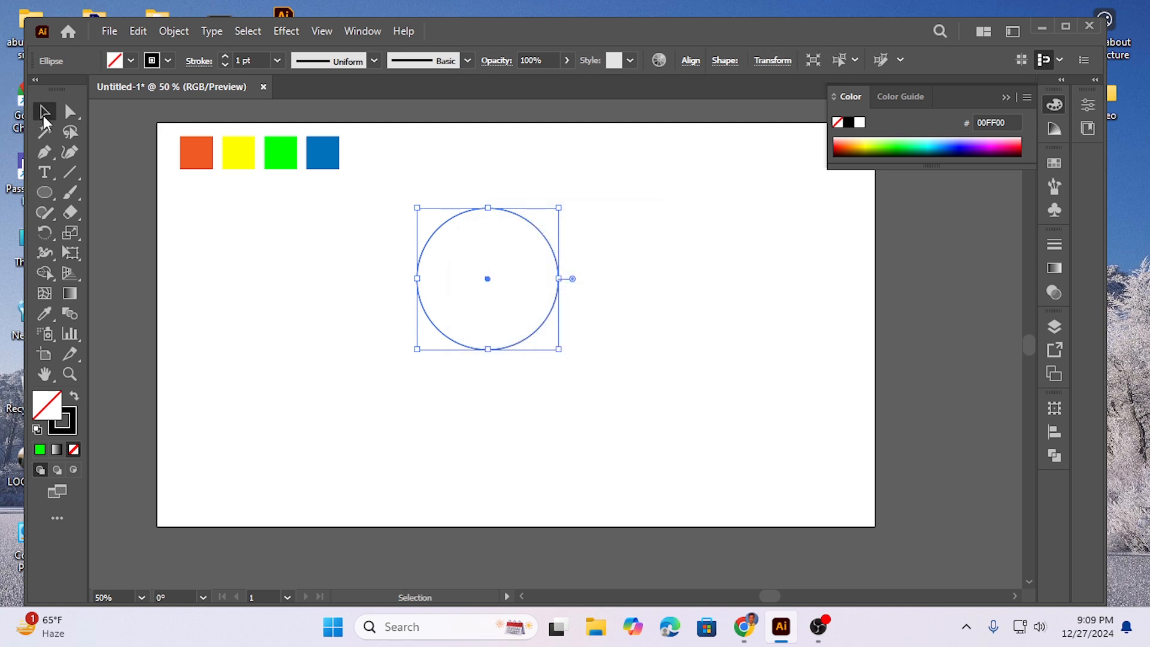
Step: Move the outlined circle slightly to the right on the artboard
left_click(531, 393)
left_click_drag(374, 235, 592, 363)
left_click_drag(548, 245, 587, 250)
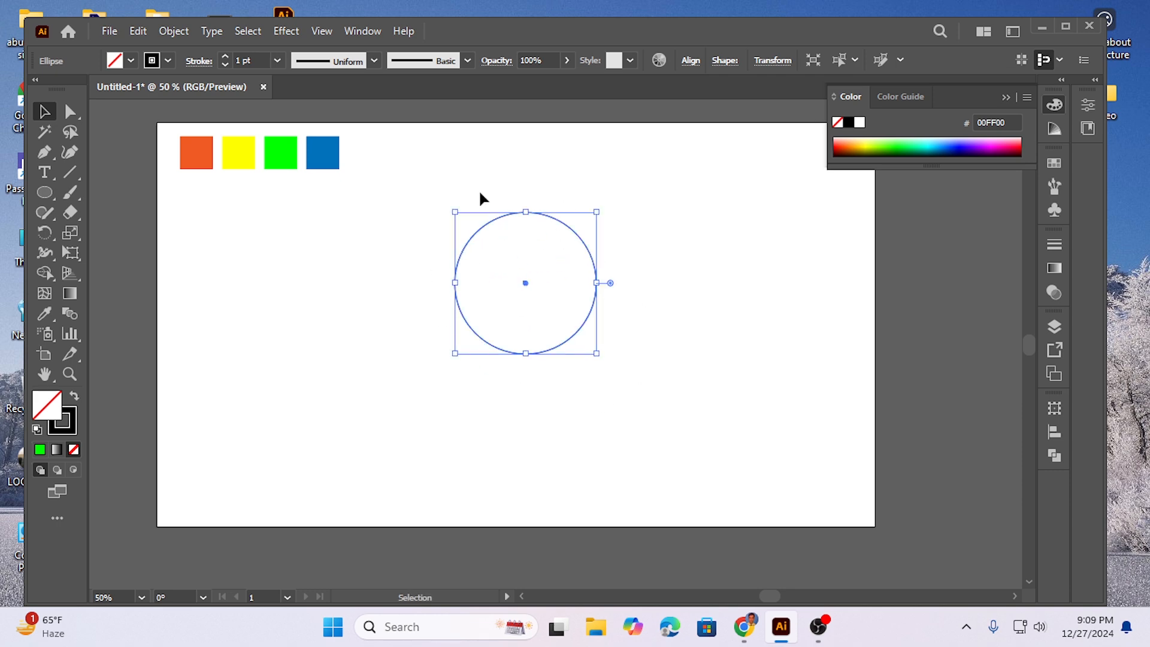
left_click(70, 113)
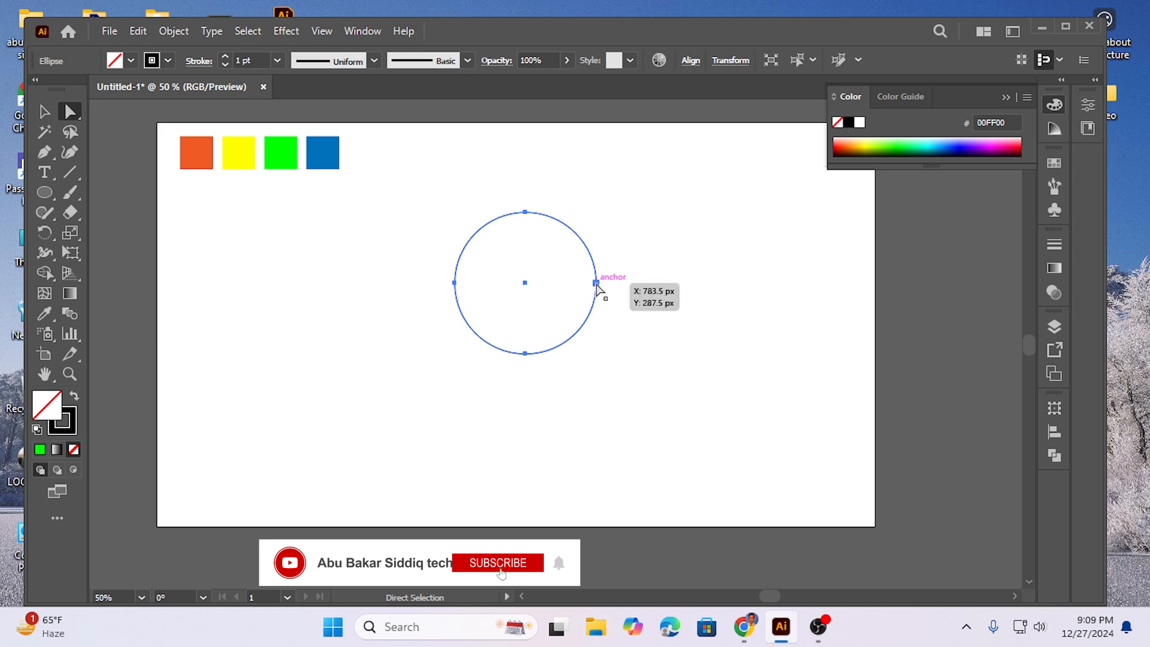
left_click(596, 267)
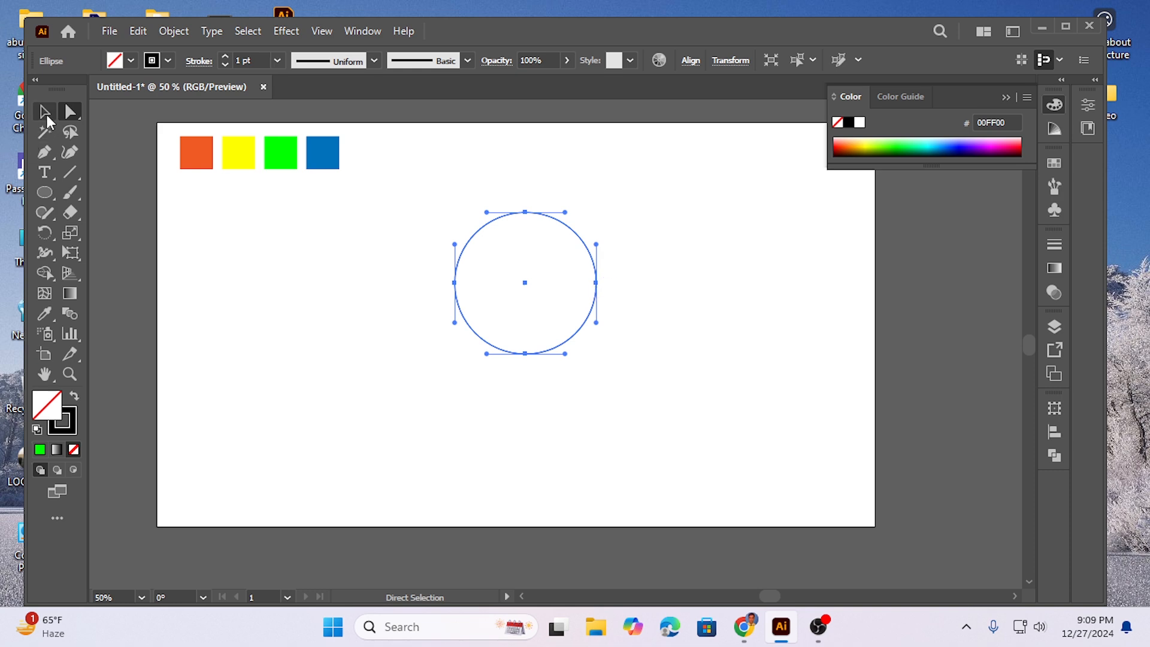
left_click(52, 114)
left_click(70, 112)
left_click(686, 271)
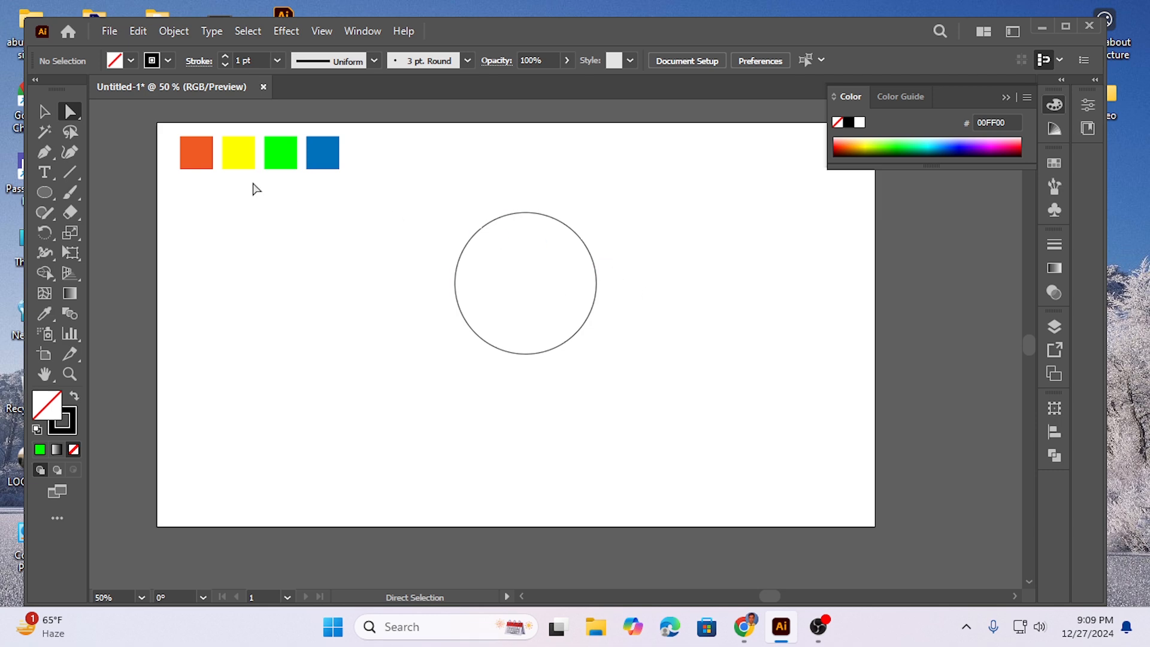
left_click_drag(593, 219, 610, 334)
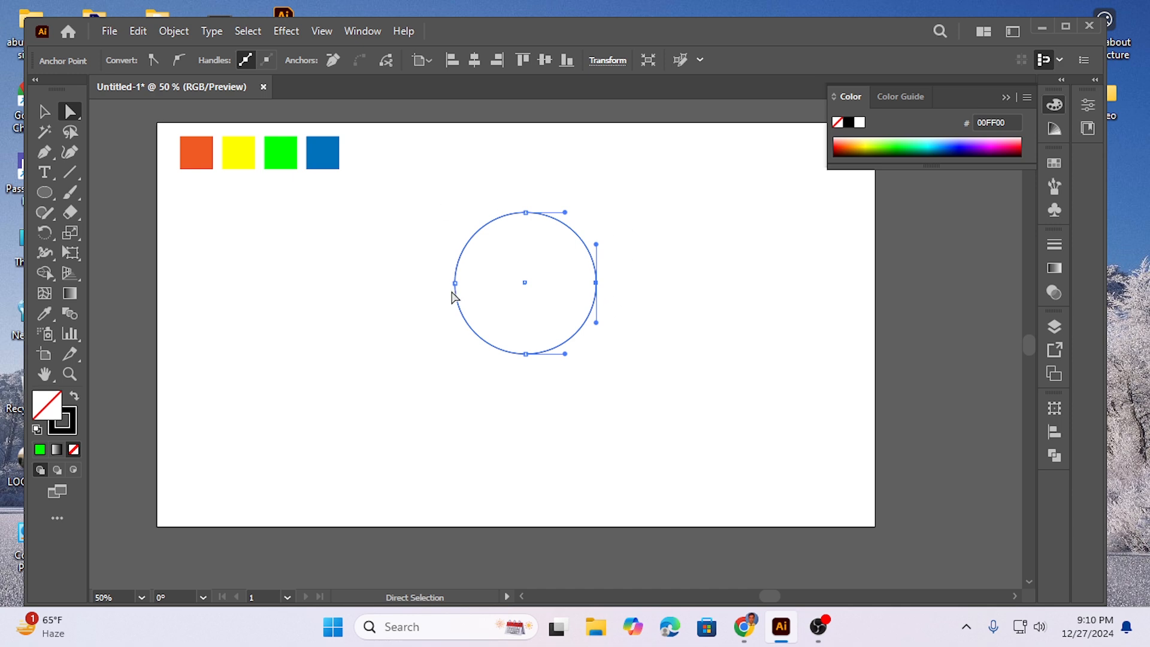
left_click(44, 112)
left_click(358, 295)
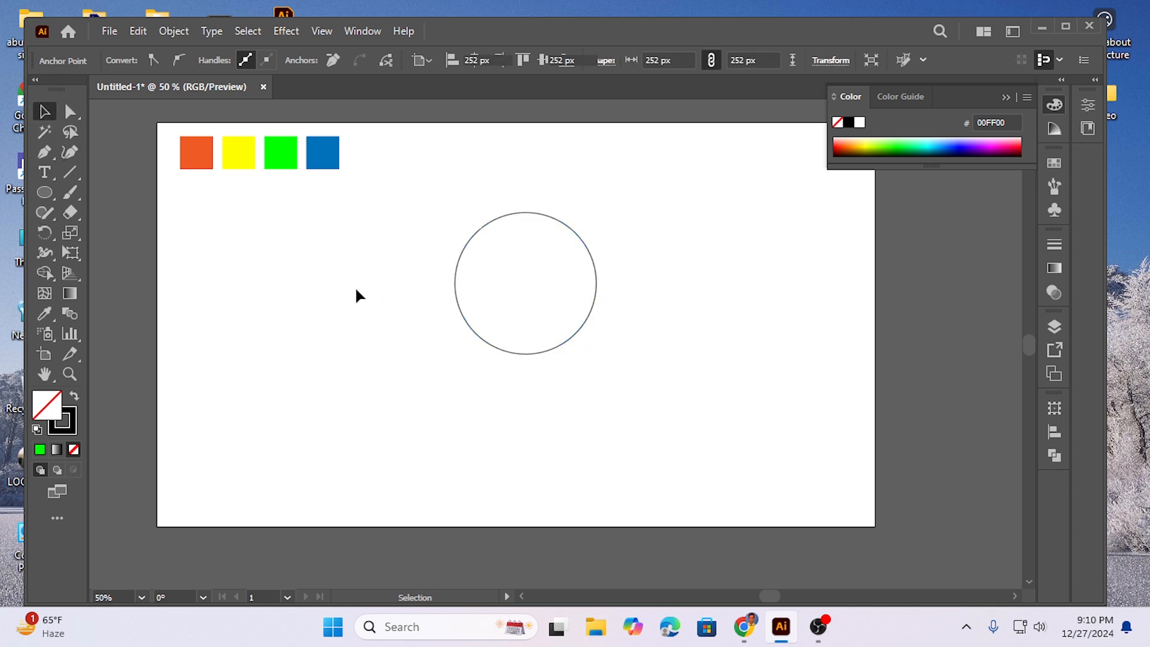
left_click_drag(465, 318, 465, 318)
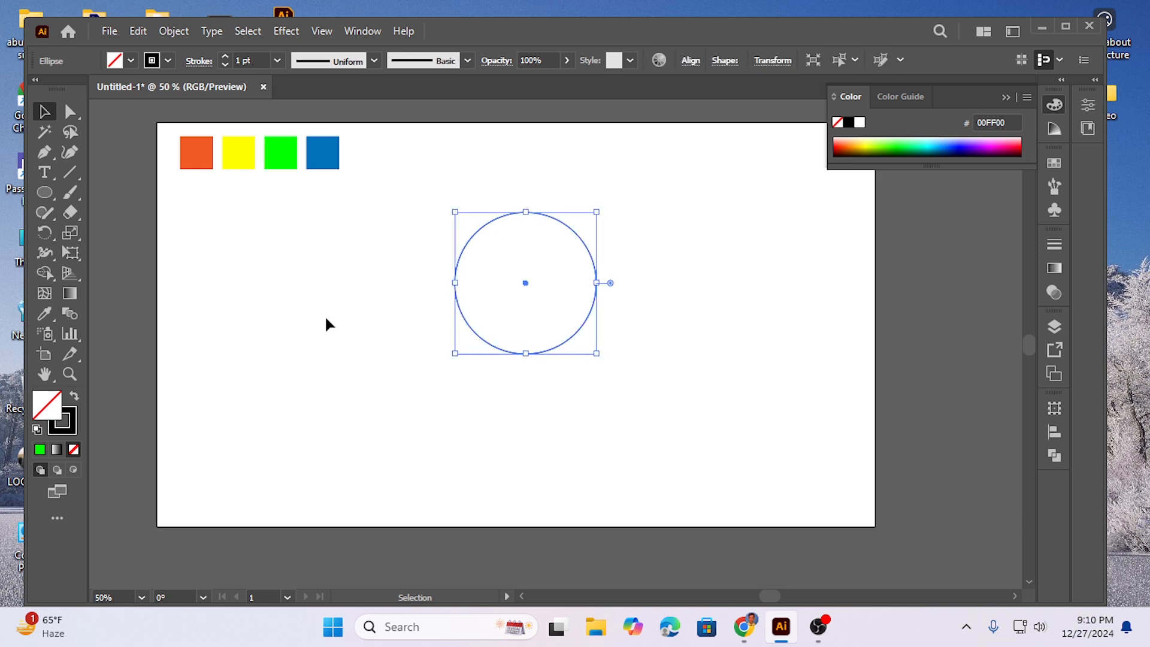
left_click(334, 279)
Step: Reduce the circle to its right half by deleting only its left anchor point with Direct Selection
left_click(70, 113)
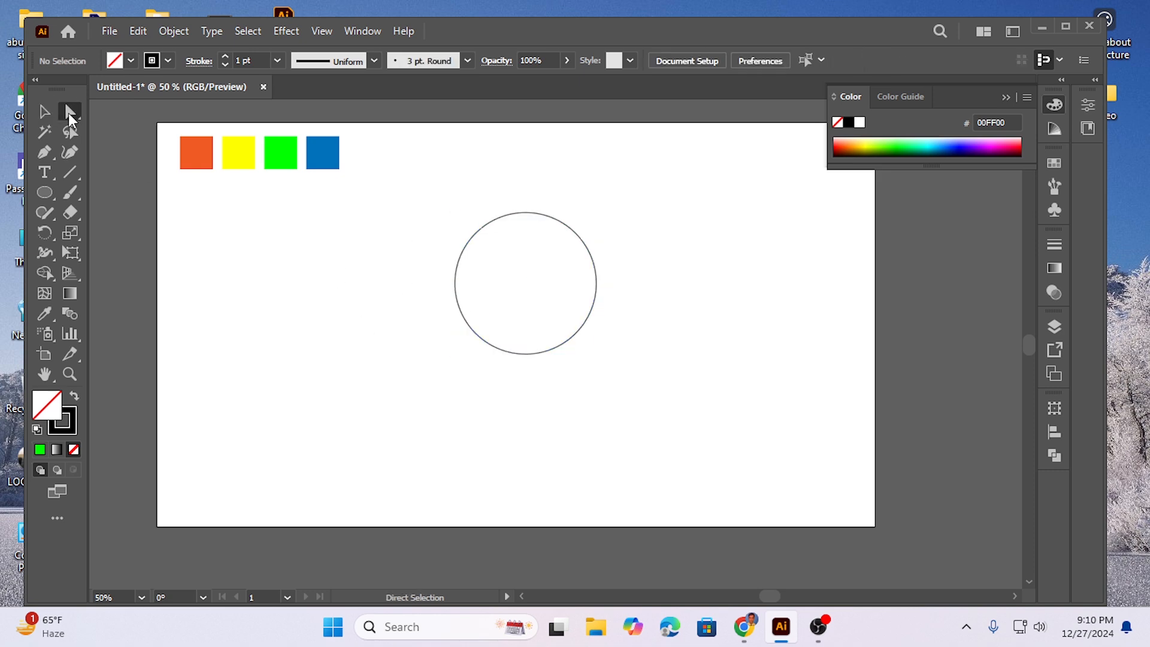
left_click_drag(423, 231, 475, 336)
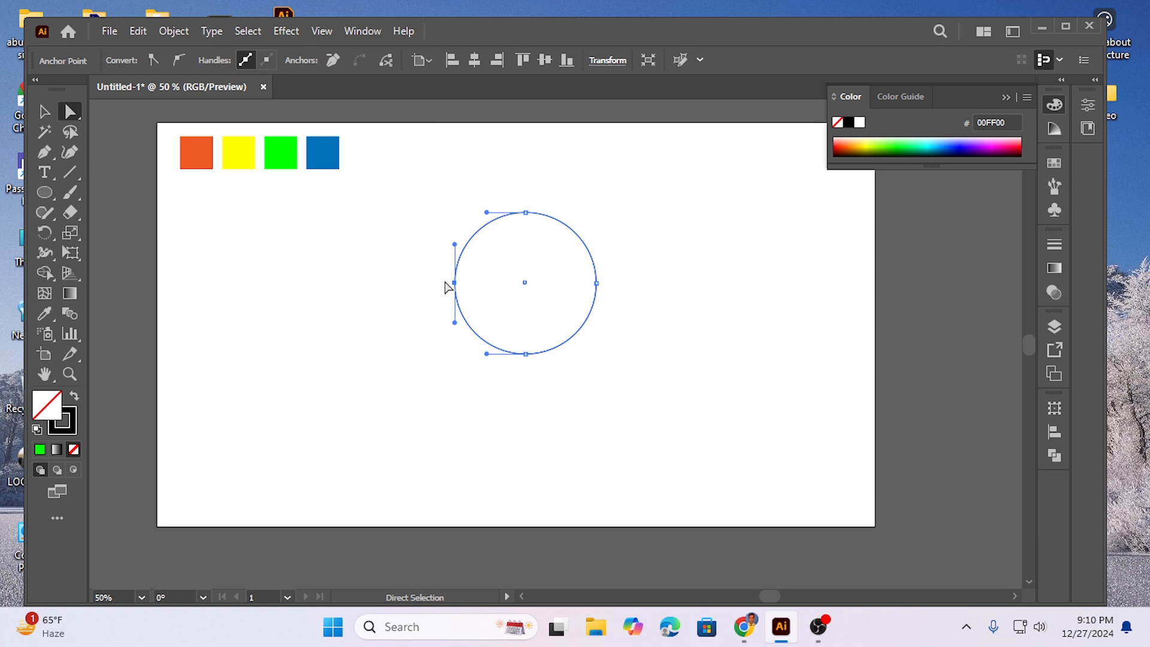
key("Delete")
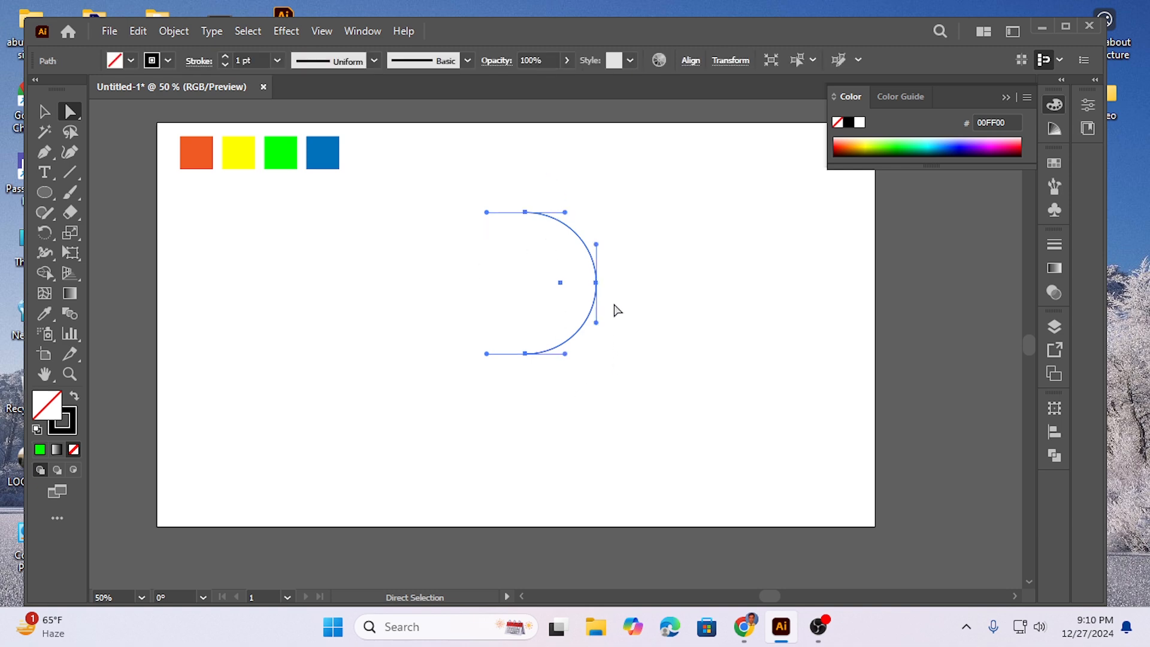
Step: Close the open half circle with a vertical straight line between its upper and lower end points using the Line Segment tool
left_click(44, 111)
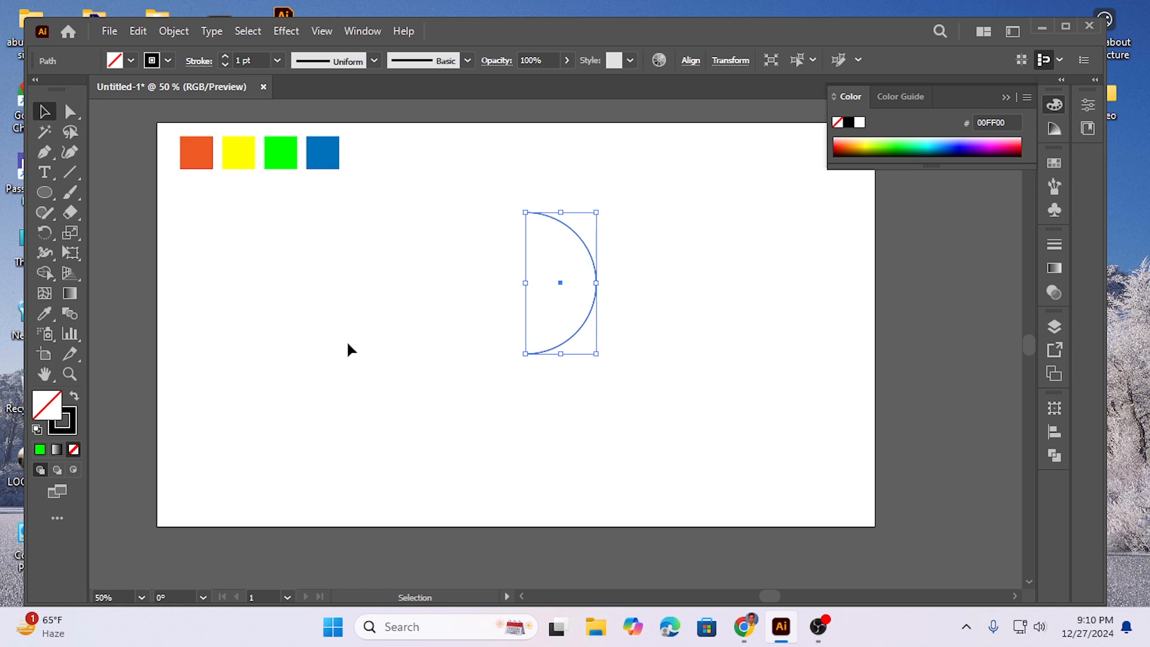
left_click(370, 379)
left_click_drag(444, 208, 619, 411)
left_click(368, 318)
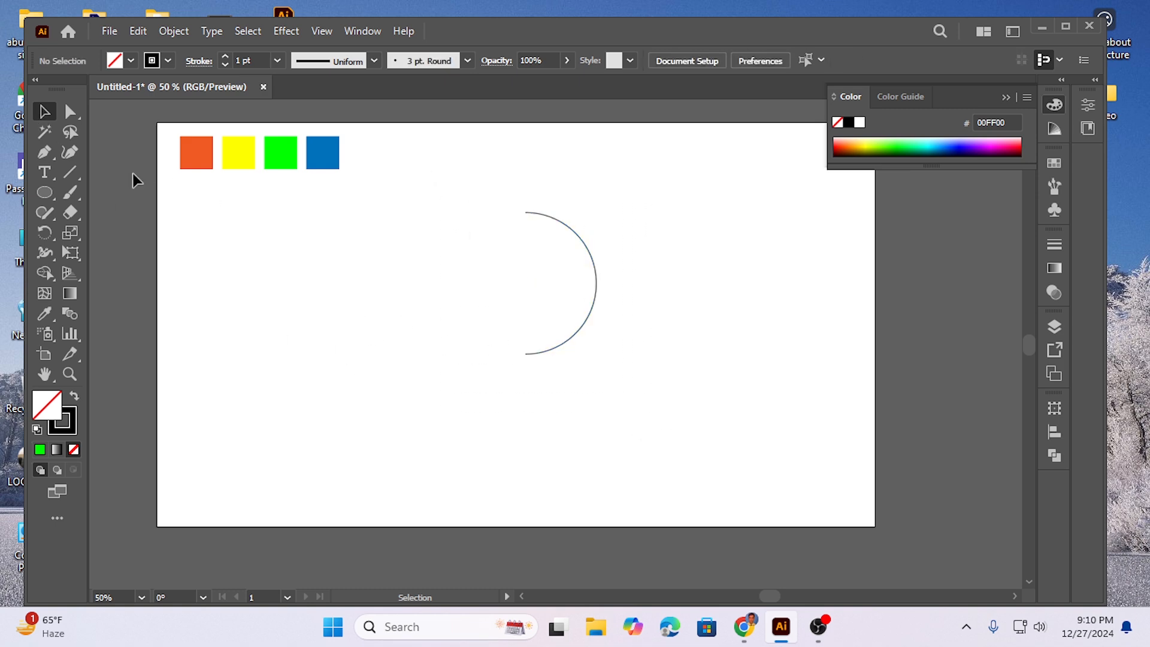
left_click(70, 173)
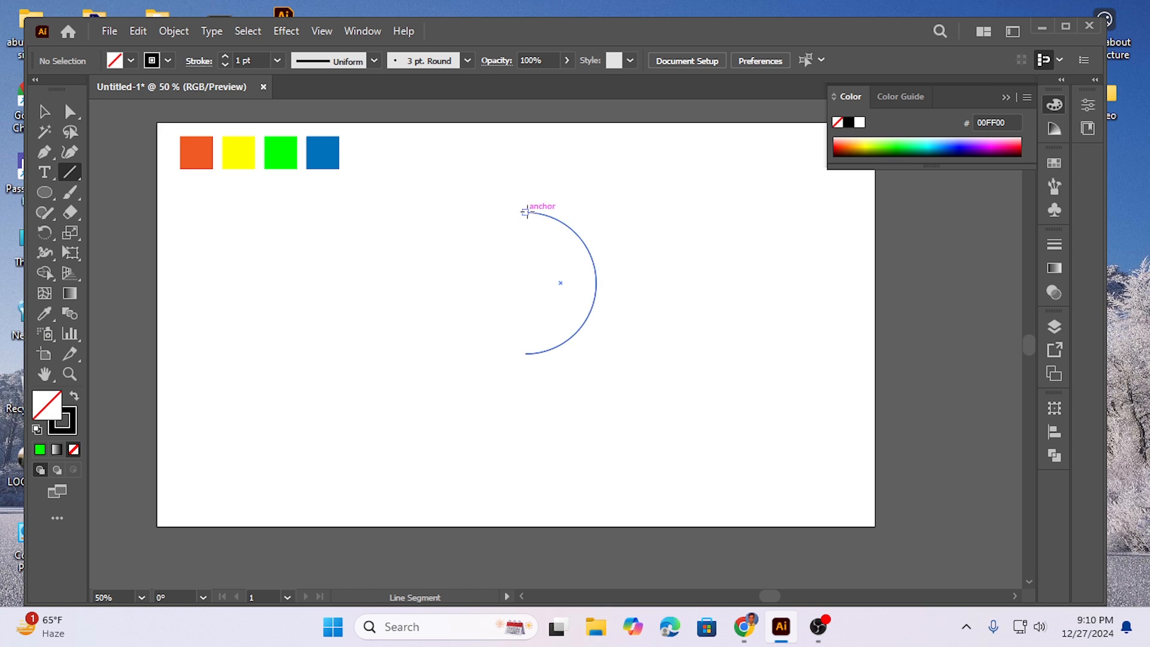
left_click_drag(525, 212, 525, 354)
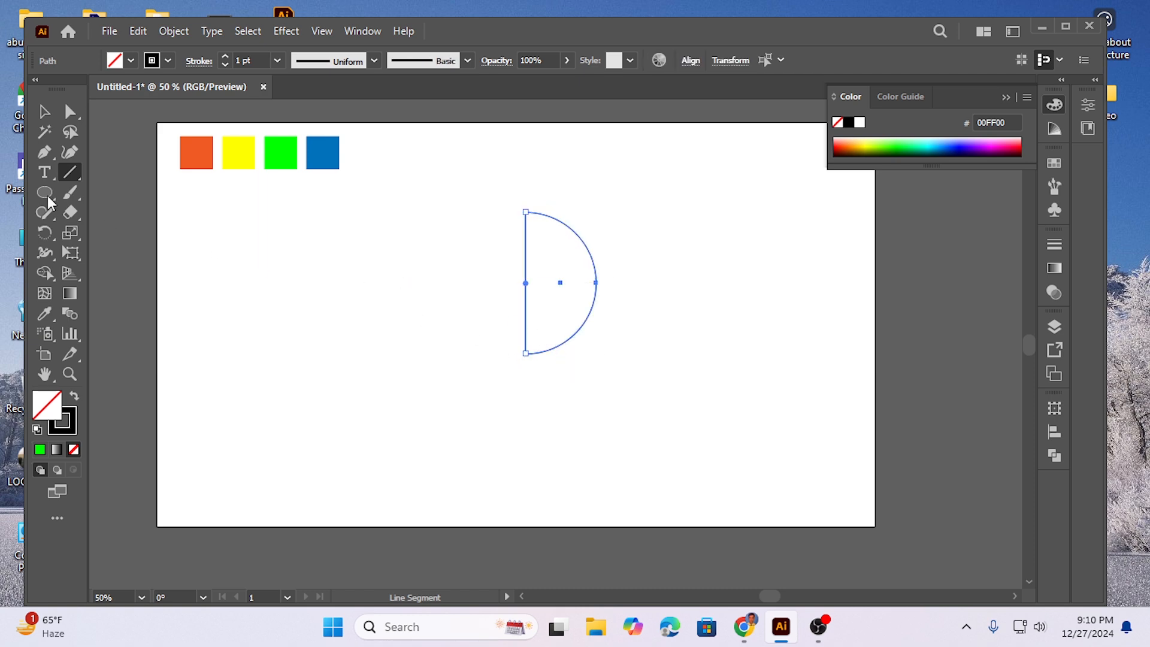
left_click(44, 112)
left_click(378, 339)
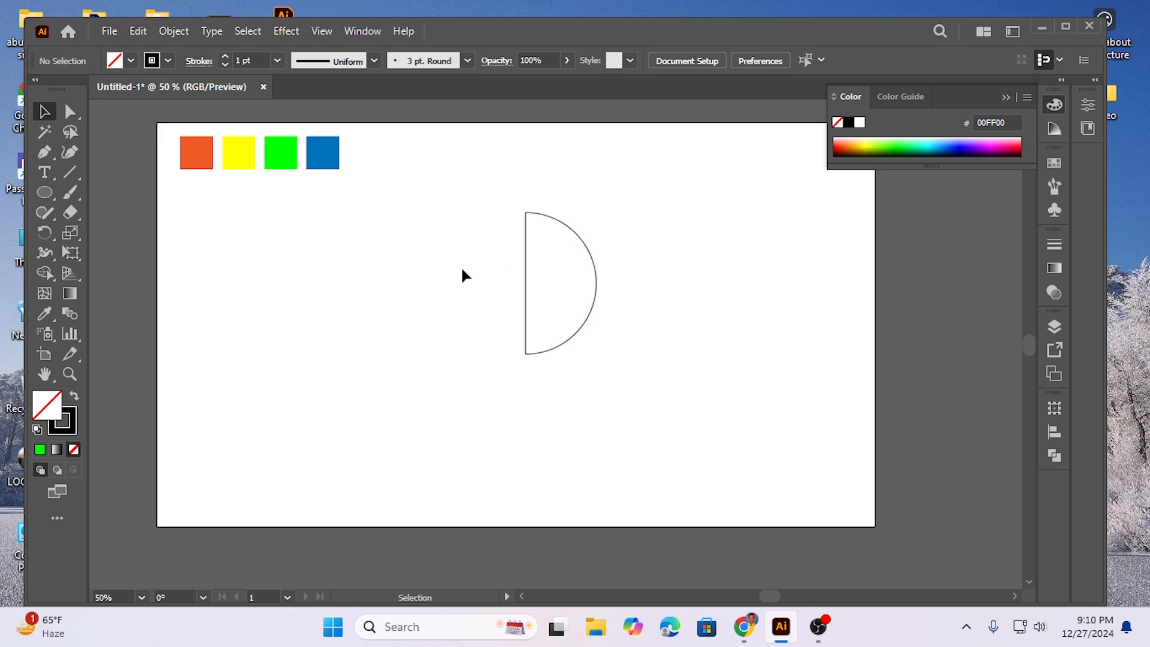
Step: Group the half-circle arc with its straight closing line
left_click_drag(513, 210, 649, 347)
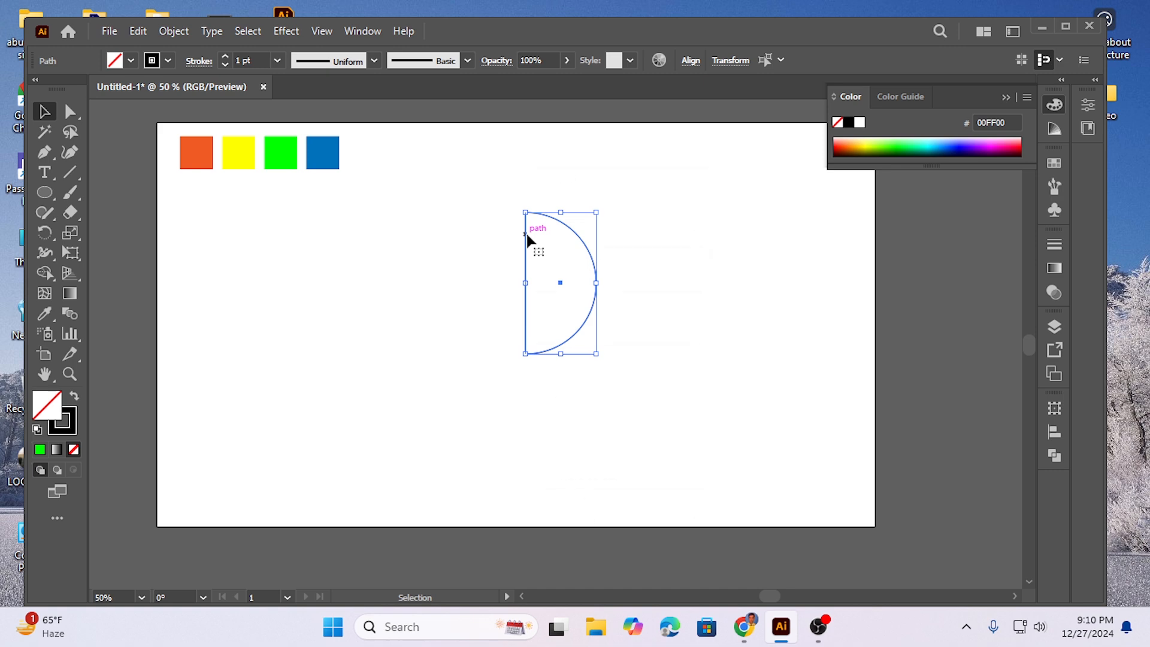
right_click(528, 239)
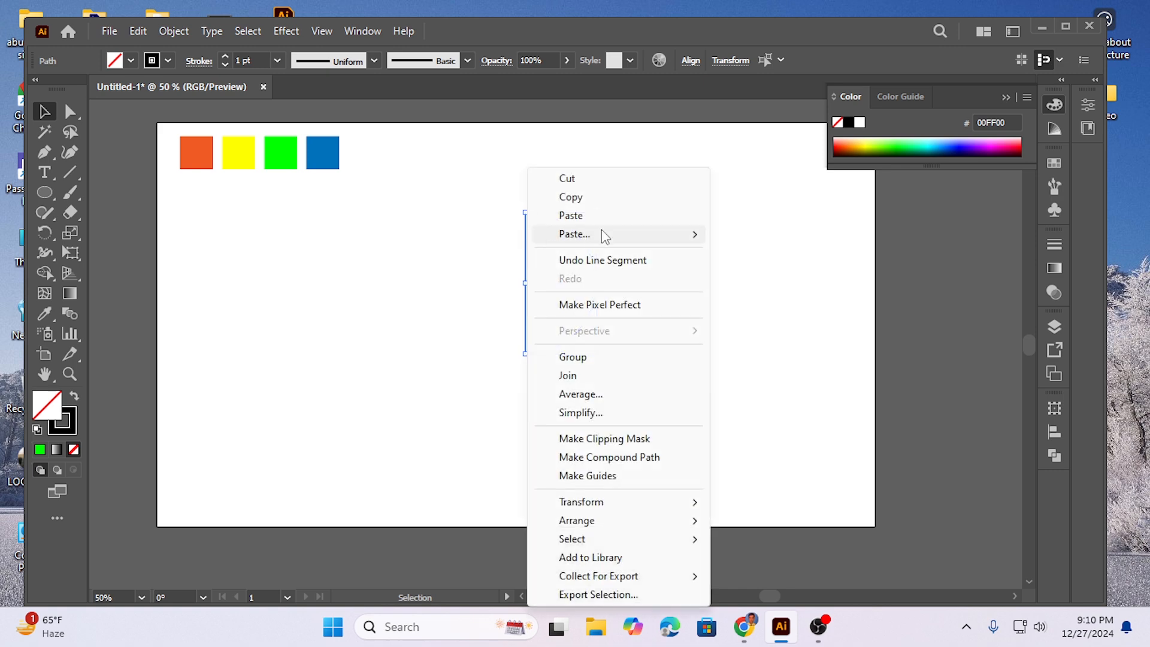
left_click(573, 357)
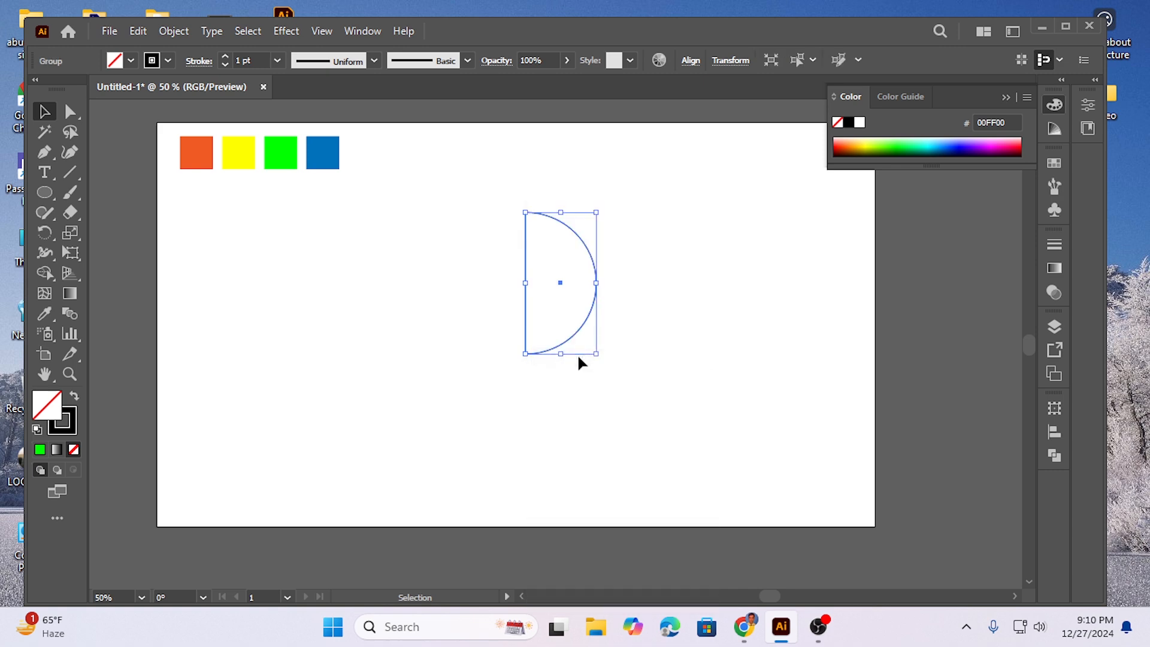
left_click(670, 299)
Step: Create a copy of the half circle rotated 90° about its lower corner anchor point
left_click_drag(463, 190, 637, 395)
left_click(45, 232)
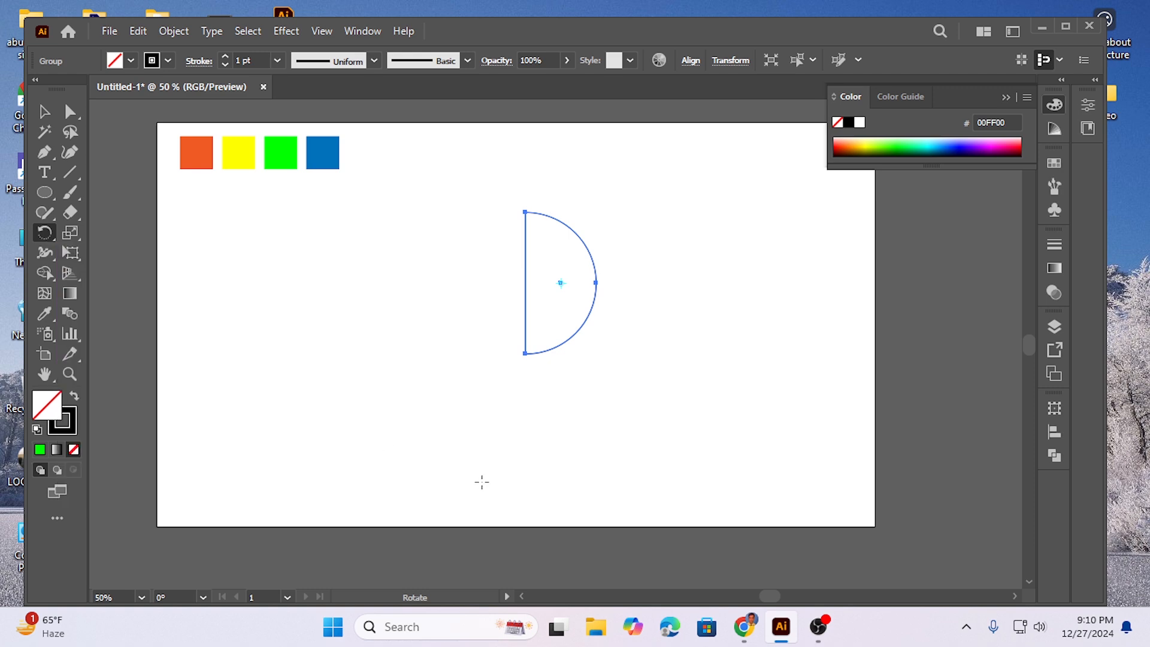
left_click(525, 354, "alt")
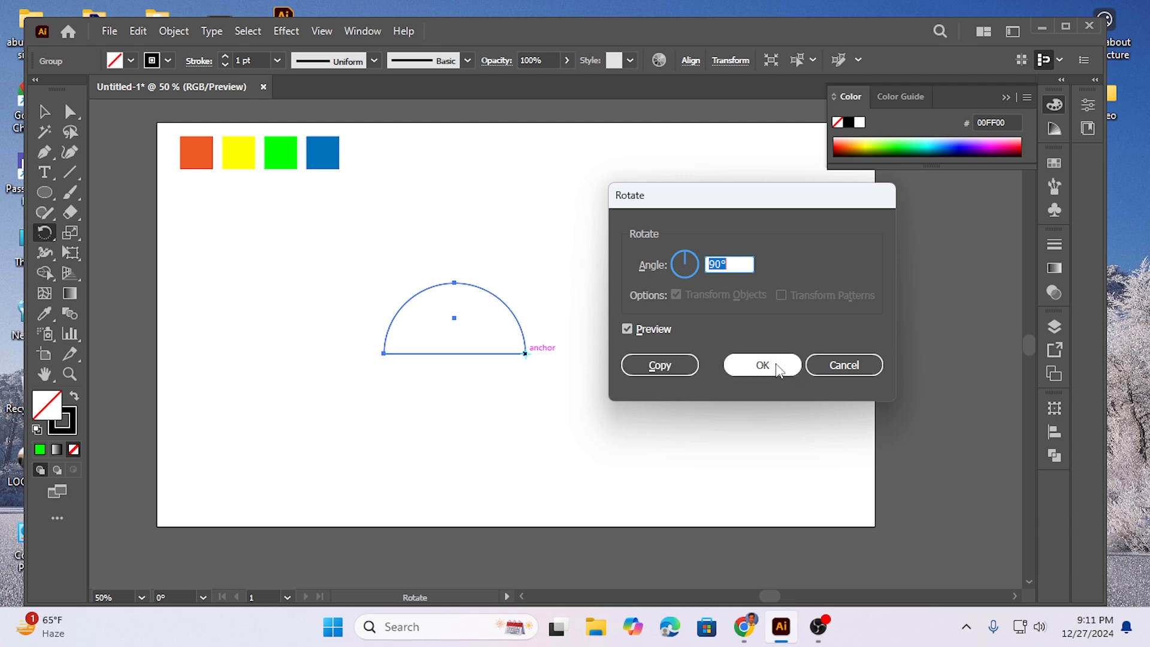
left_click(660, 366)
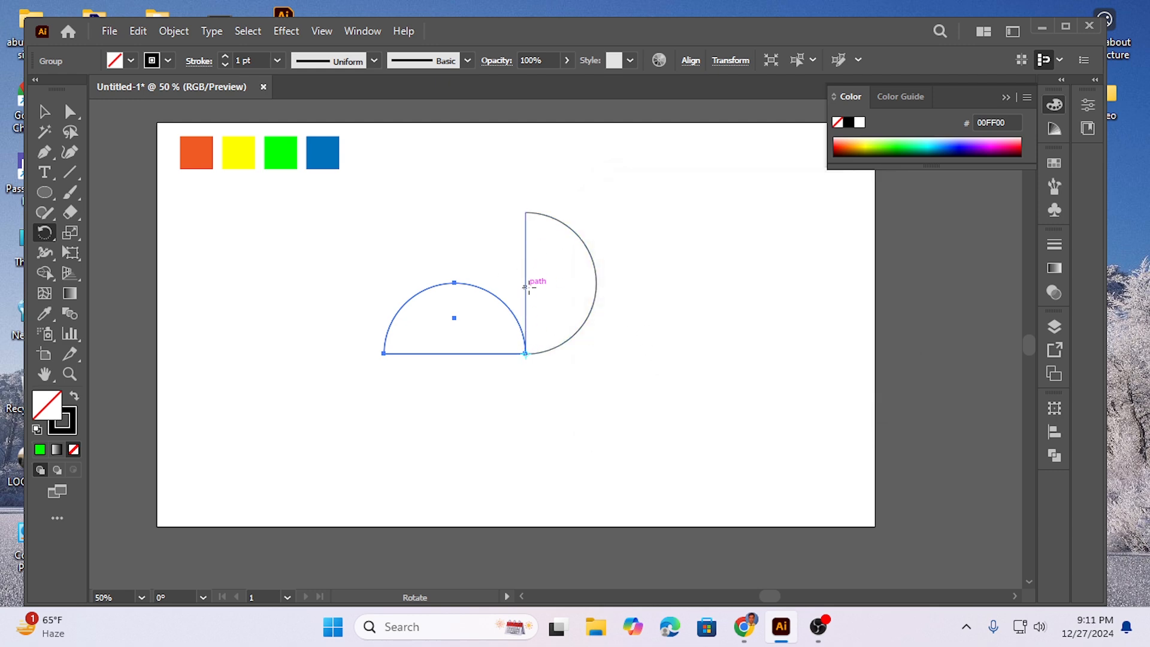
Step: Repeat the rotated copy twice to complete the four-blade pinwheel, then deselect it
key("ctrl")
key("ctrl+d")
key("ctrl+d")
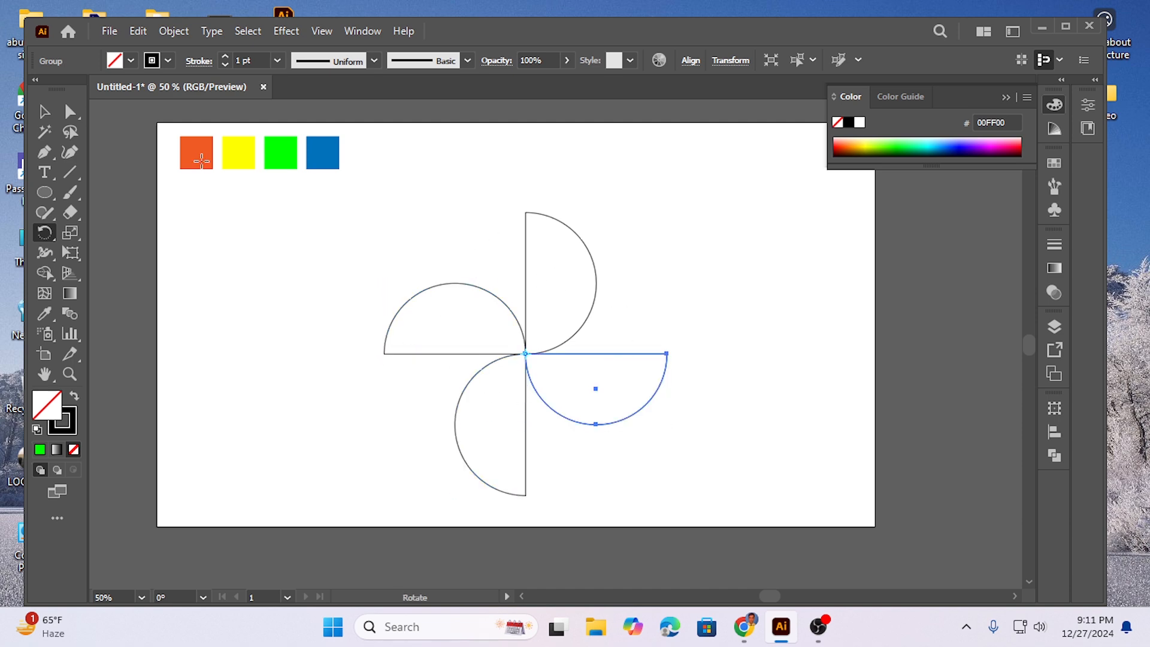
left_click(44, 111)
left_click(233, 240)
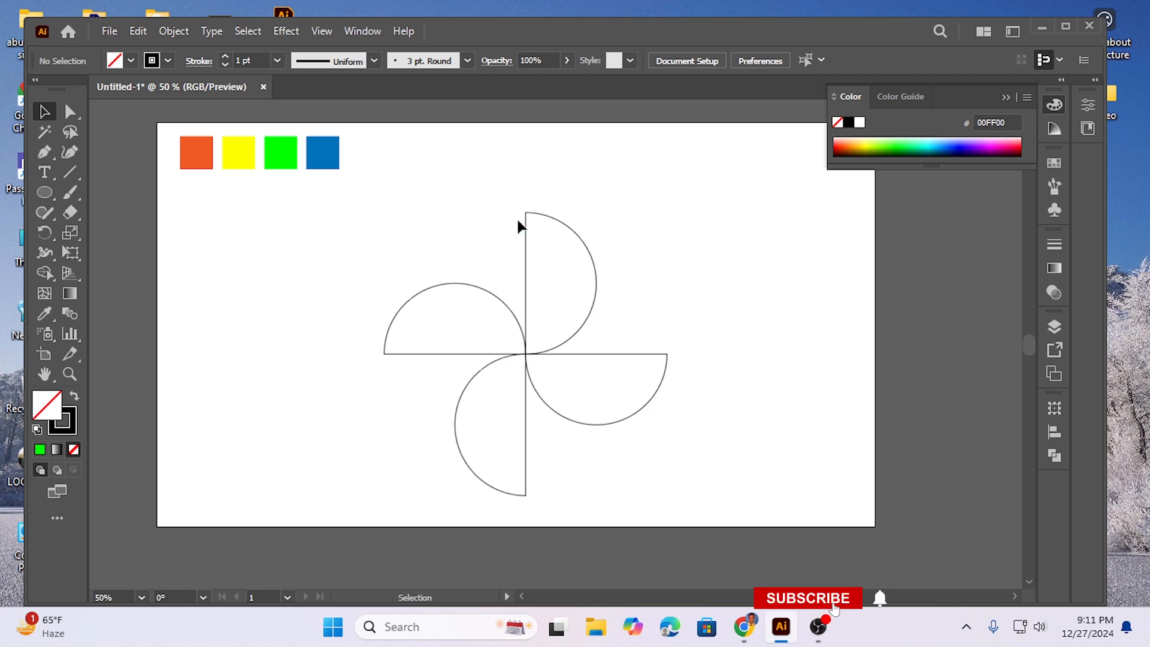
Step: Apply the orange swatch's colour to the pinwheel's upper half circle with the Eyedropper tool
left_click_drag(487, 188, 579, 271)
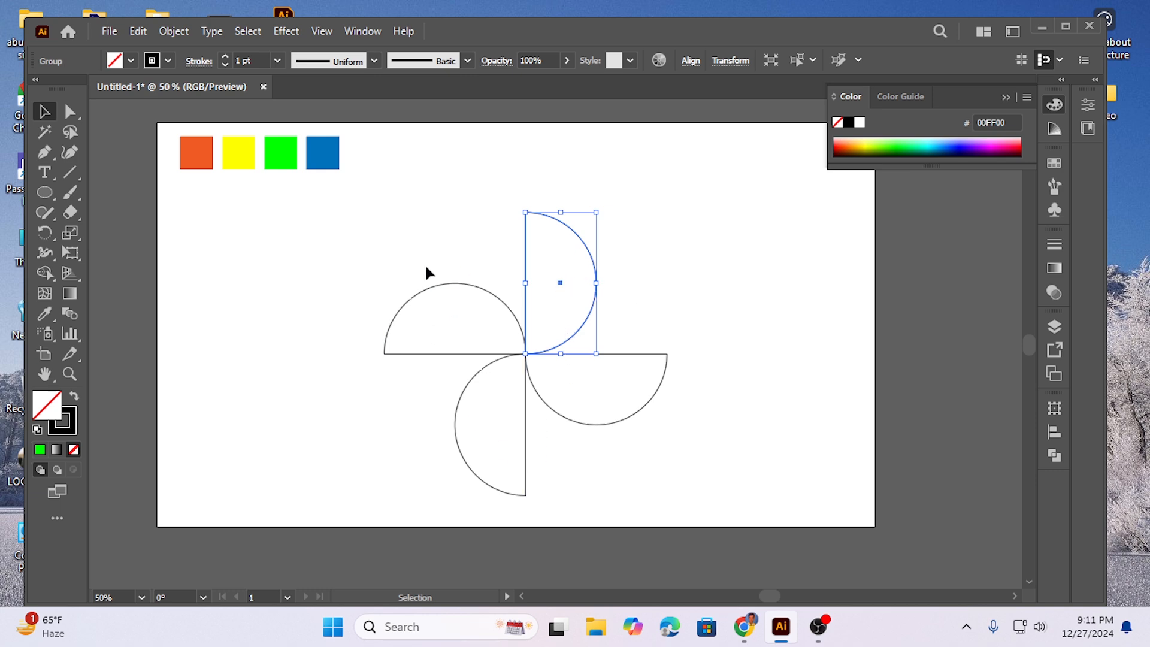
left_click(350, 269)
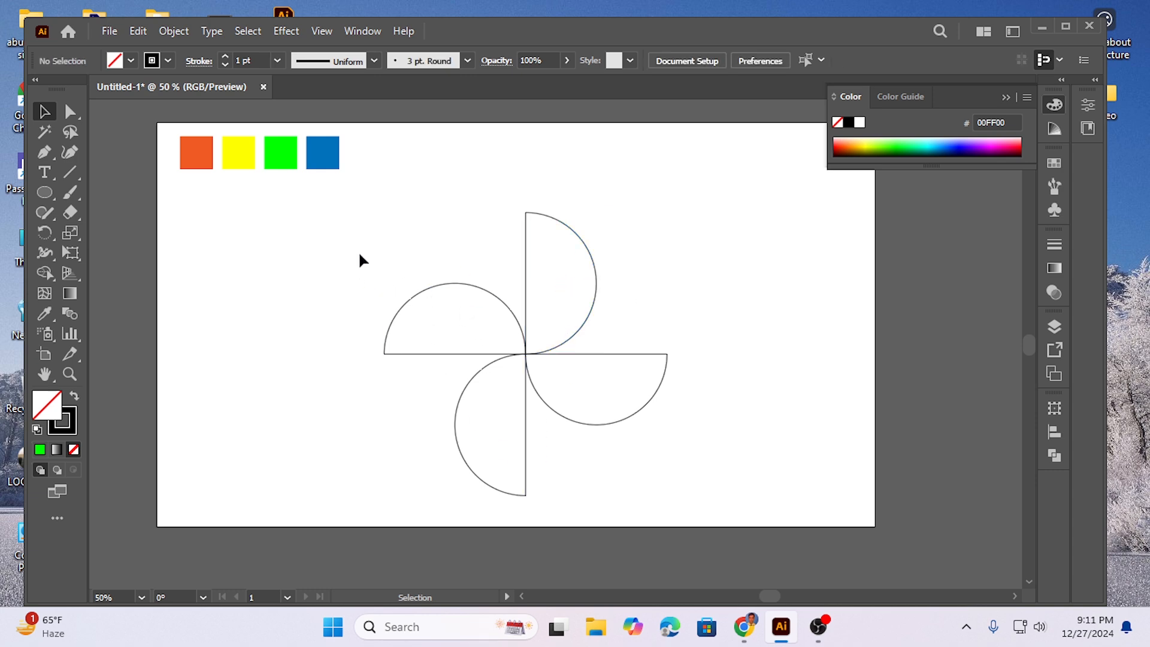
left_click(528, 245)
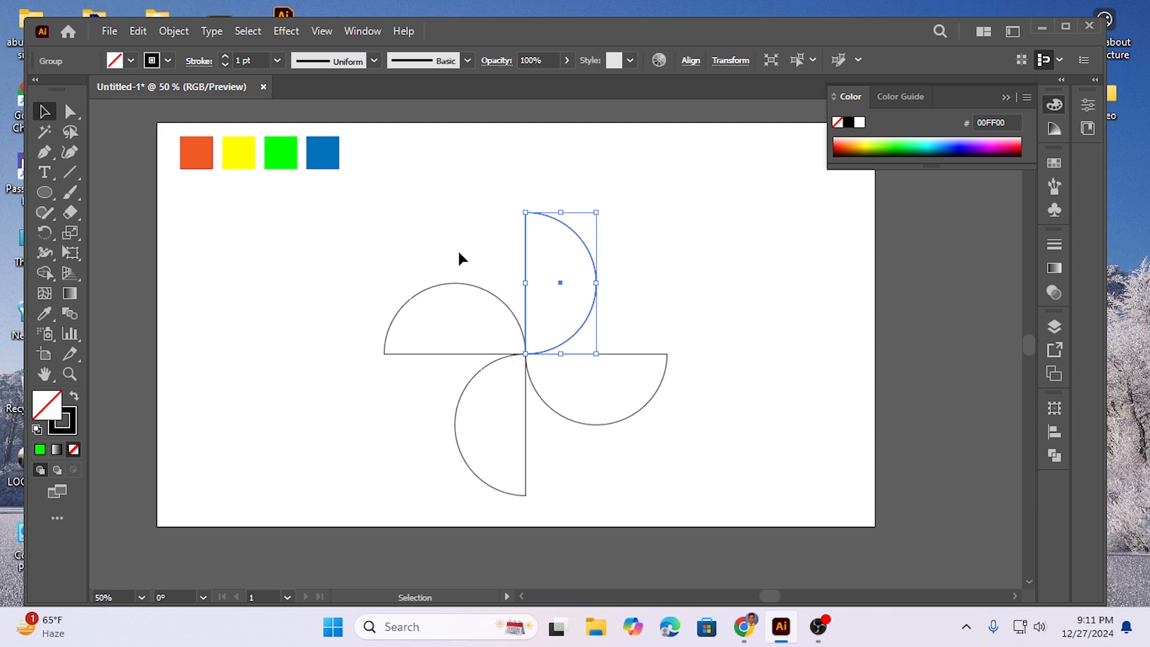
left_click(45, 313)
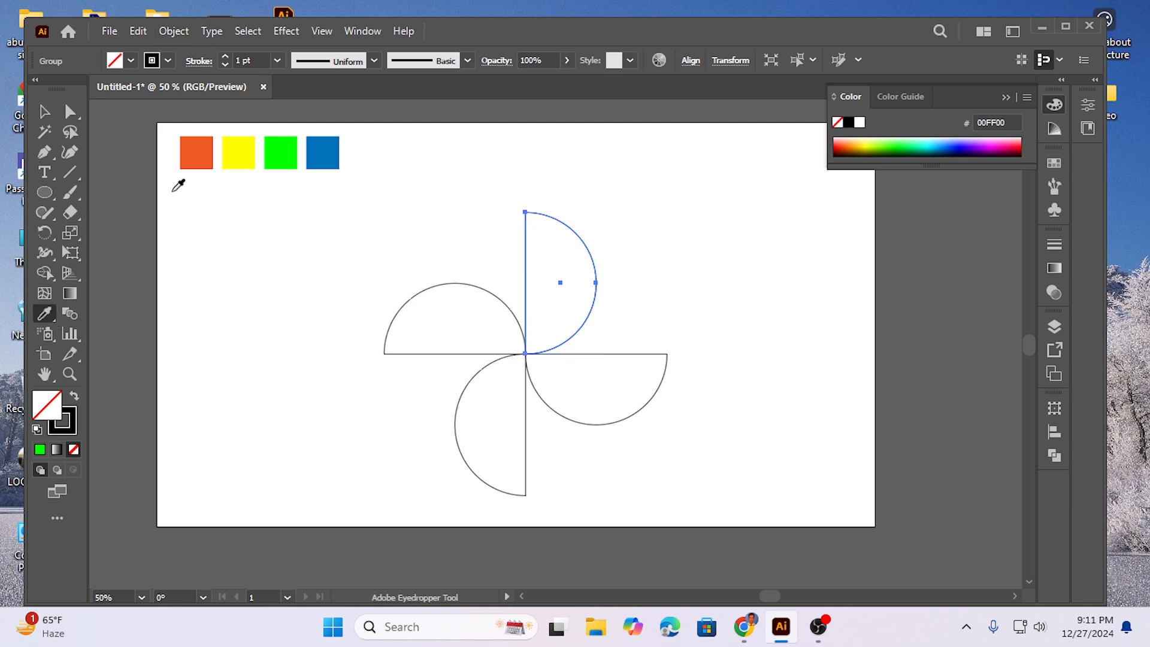
left_click(206, 152)
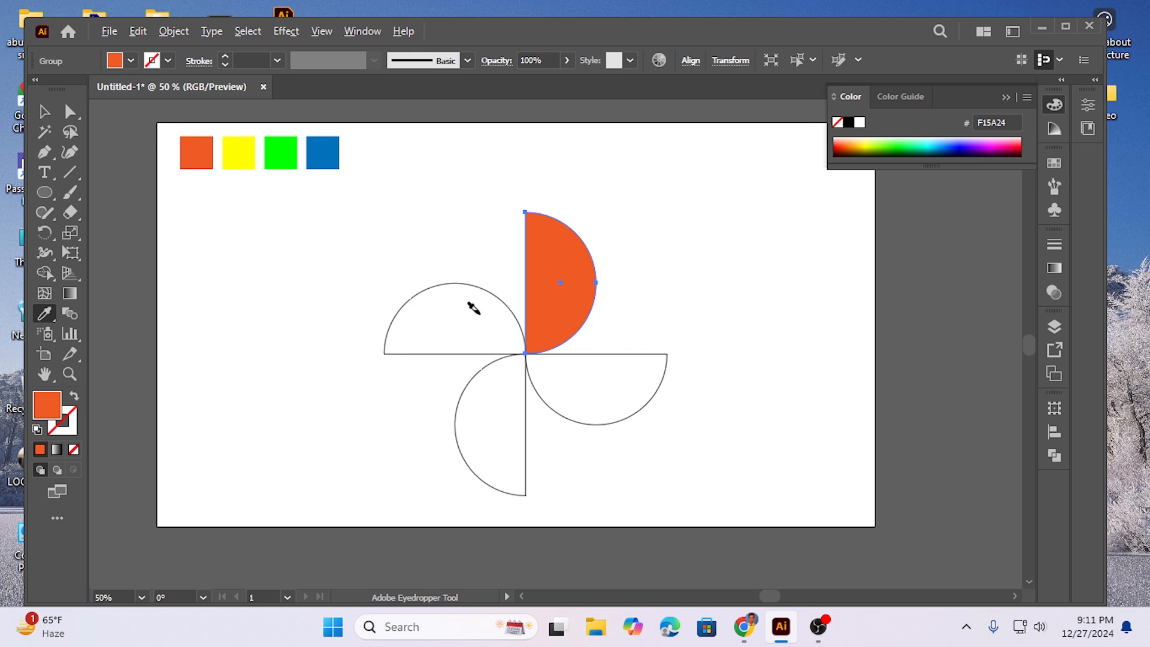
Step: Apply the blue swatch's colour to the pinwheel's right half circle with the Eyedropper tool
key("alt")
key("ctrl")
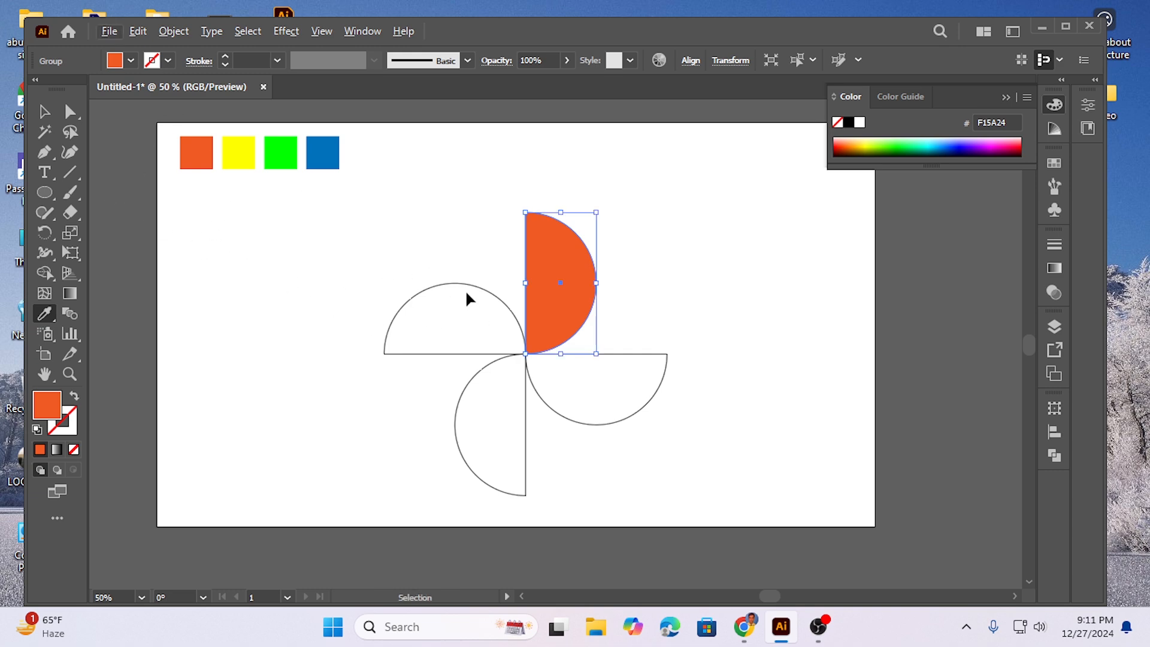
left_click(631, 355, "ctrl")
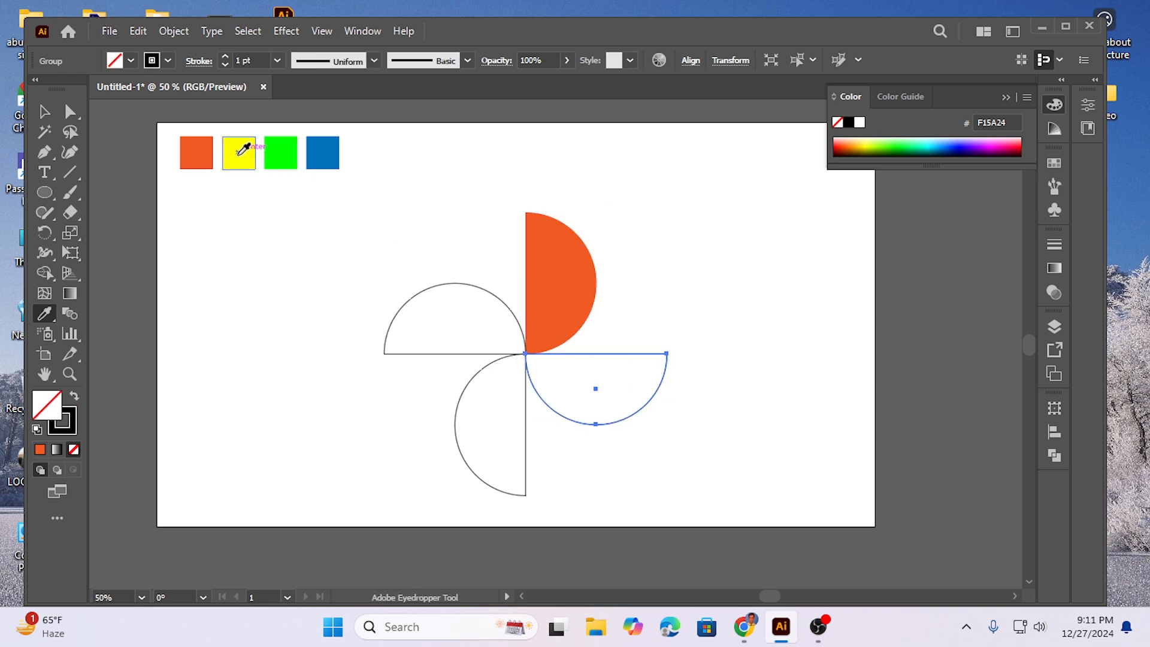
left_click(327, 154)
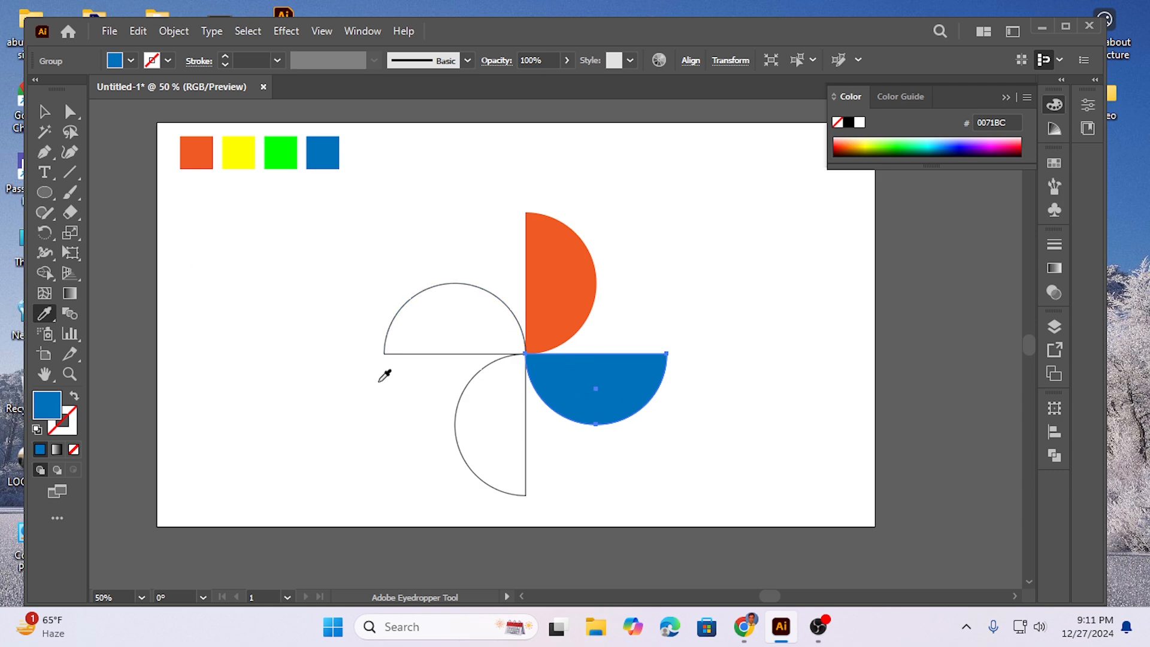
Step: Colour the pinwheel's left half circle from the yellow swatch and the lower one from the green swatch
key("ctrl")
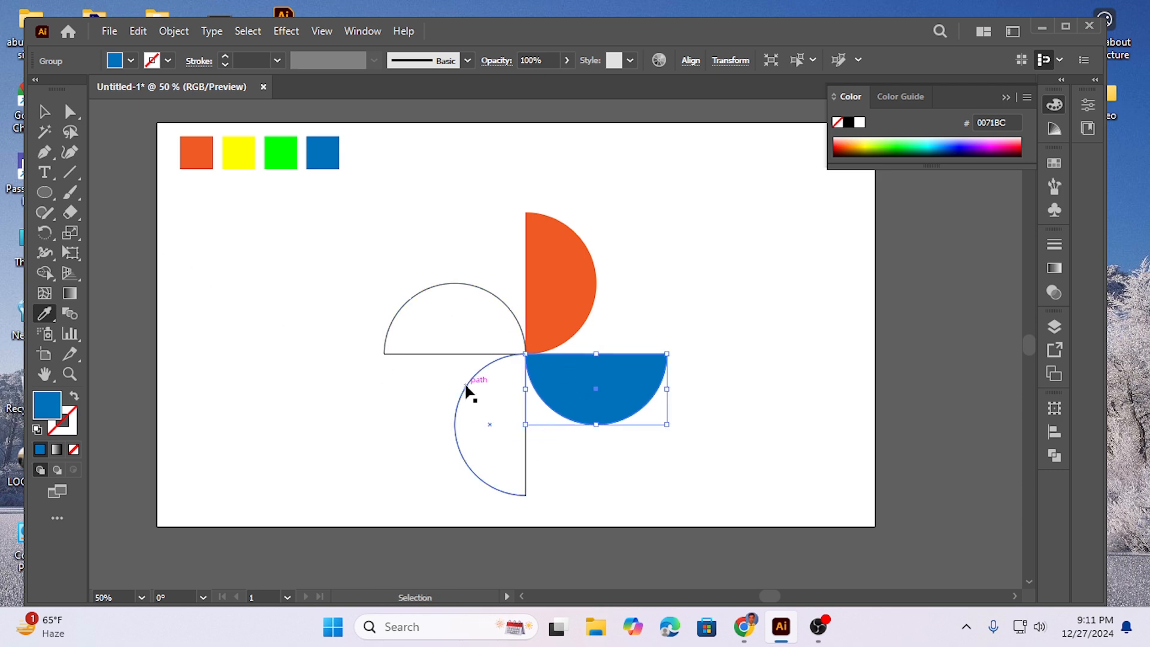
left_click(425, 353, "ctrl")
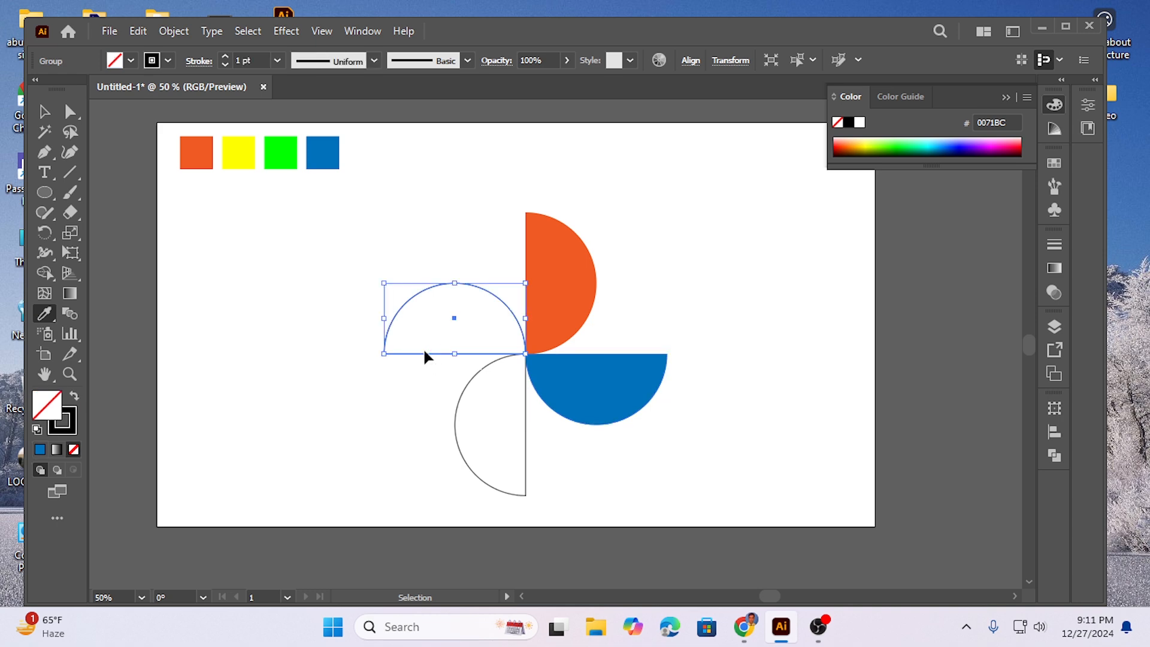
left_click(245, 151)
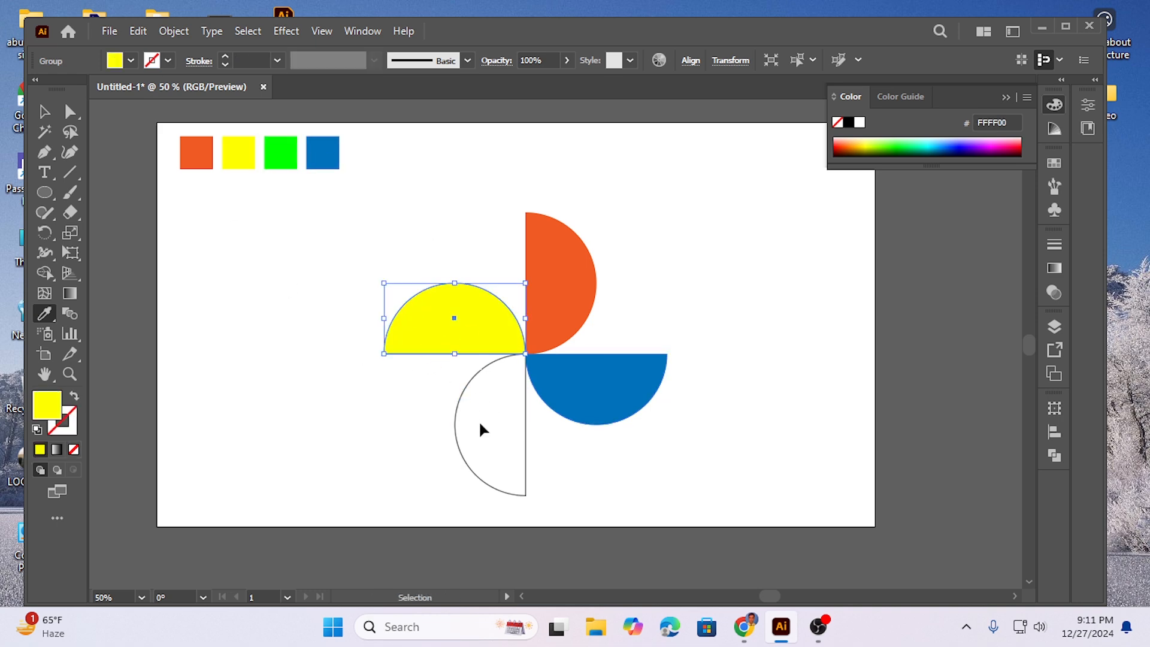
left_click(459, 407, "ctrl")
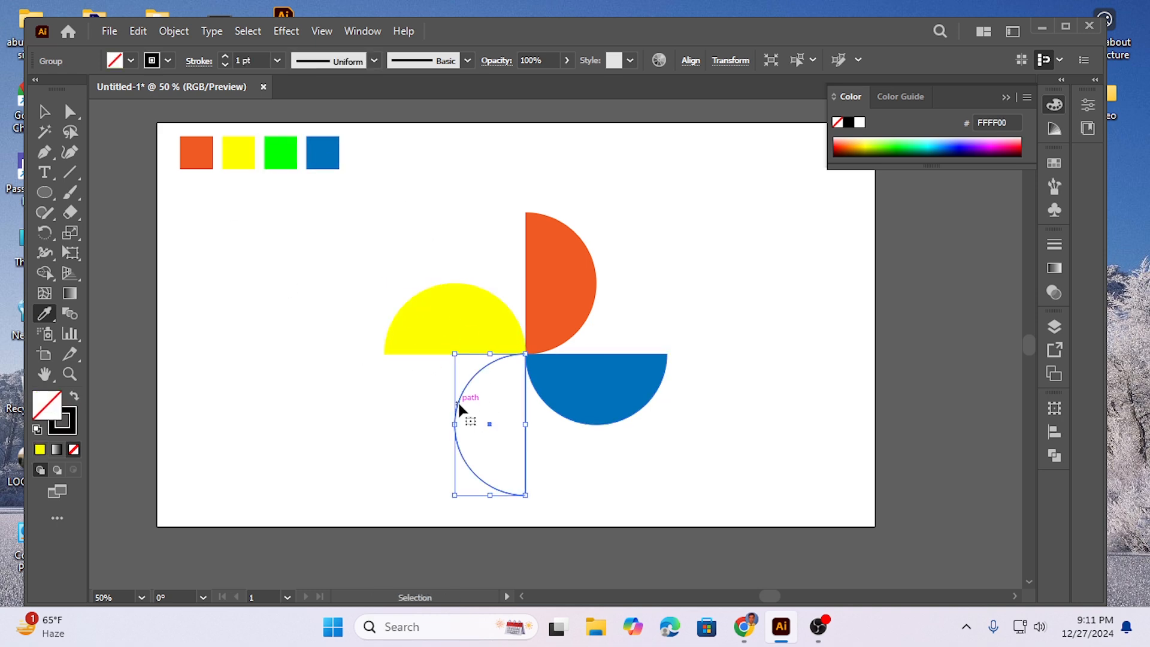
left_click(289, 150)
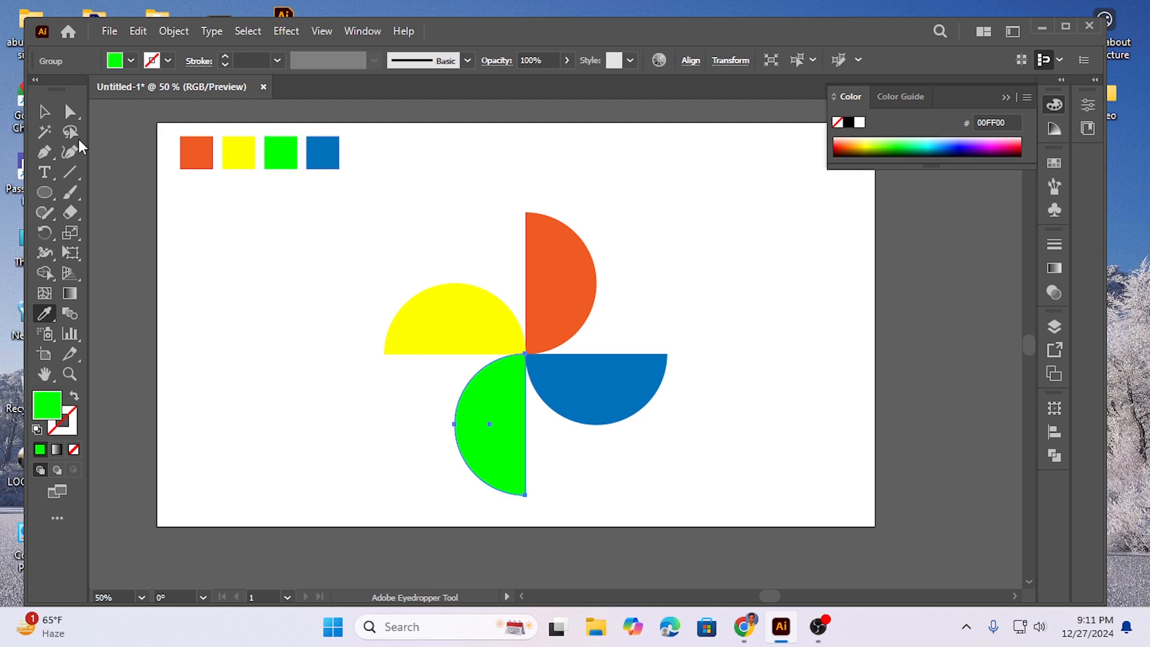
Step: Move the whole pinwheel up and to the right on the artboard and scale it down to roughly half its size
left_click(45, 111)
left_click(327, 325)
left_click_drag(347, 227, 651, 430)
left_click_drag(525, 355, 621, 304)
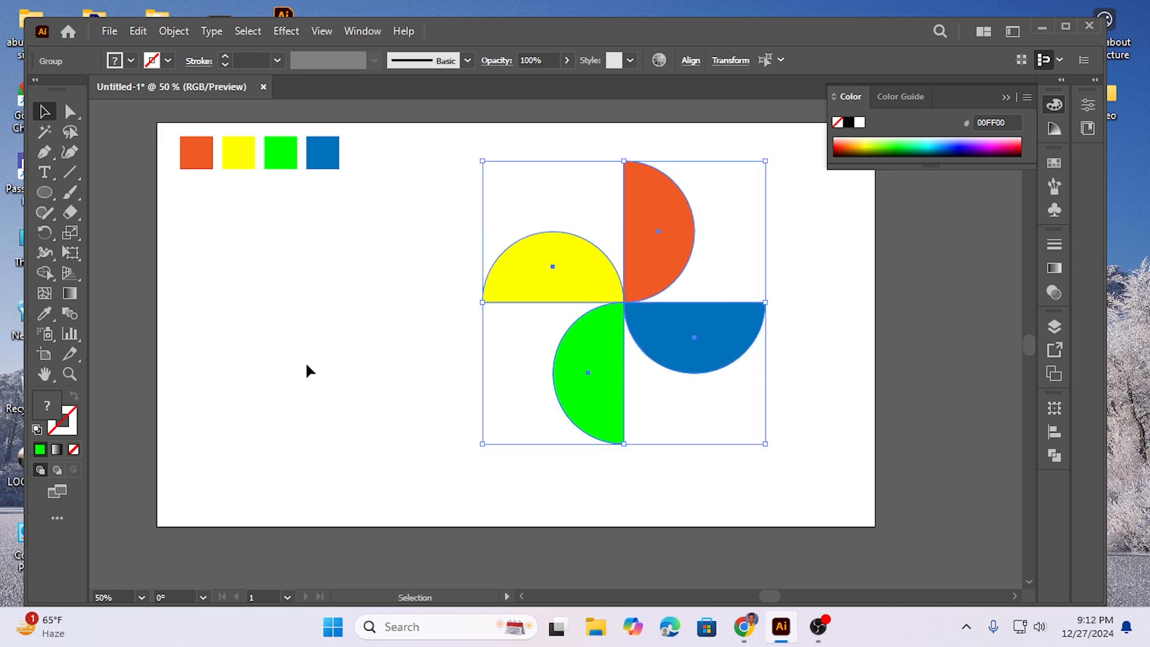
left_click(353, 248)
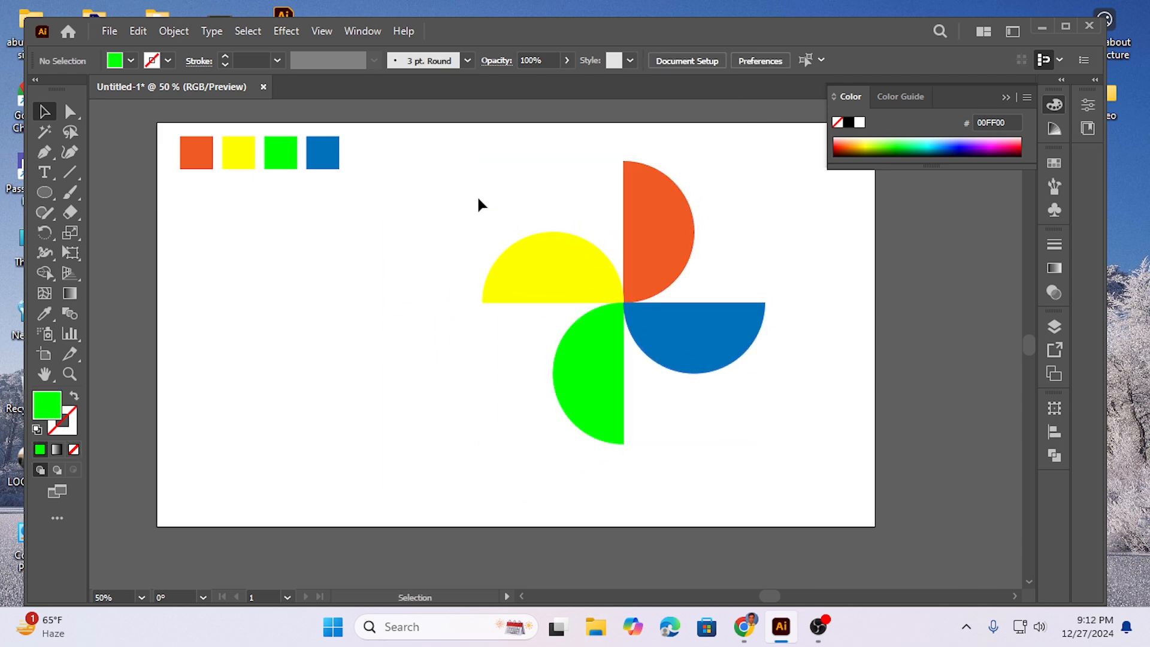
left_click_drag(478, 196, 703, 381)
left_click(459, 319)
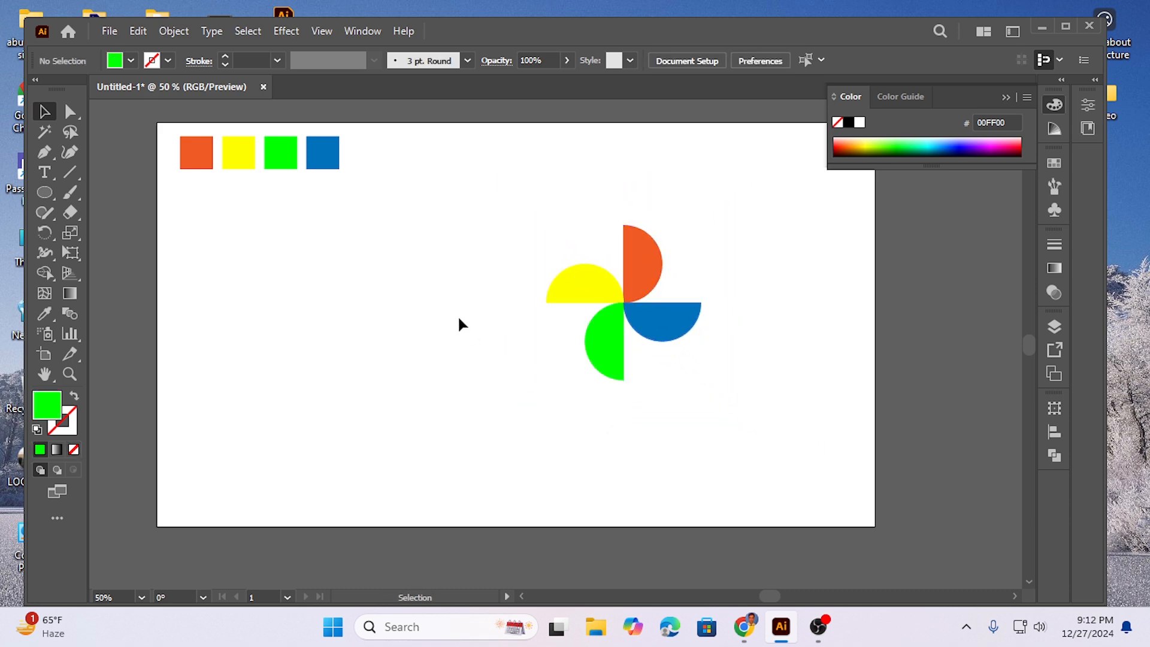
Step: Move the pinwheel off the artboard, shrink it further and place it beside the artboard's lower right corner
left_click_drag(509, 236, 765, 416)
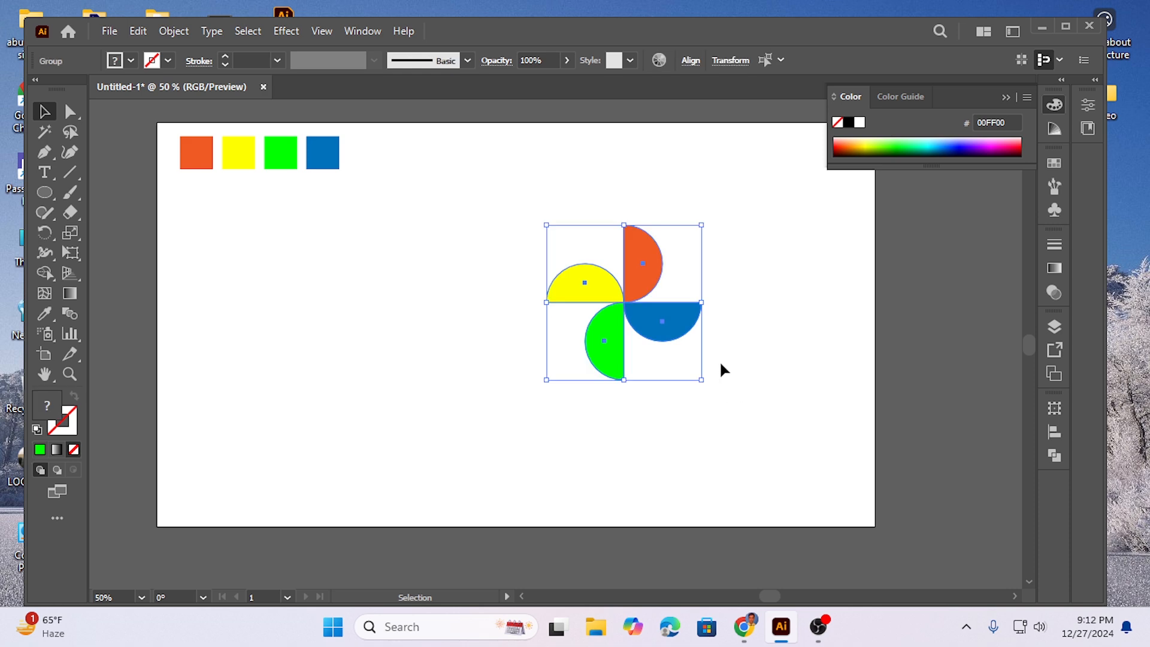
left_click_drag(624, 304, 949, 360)
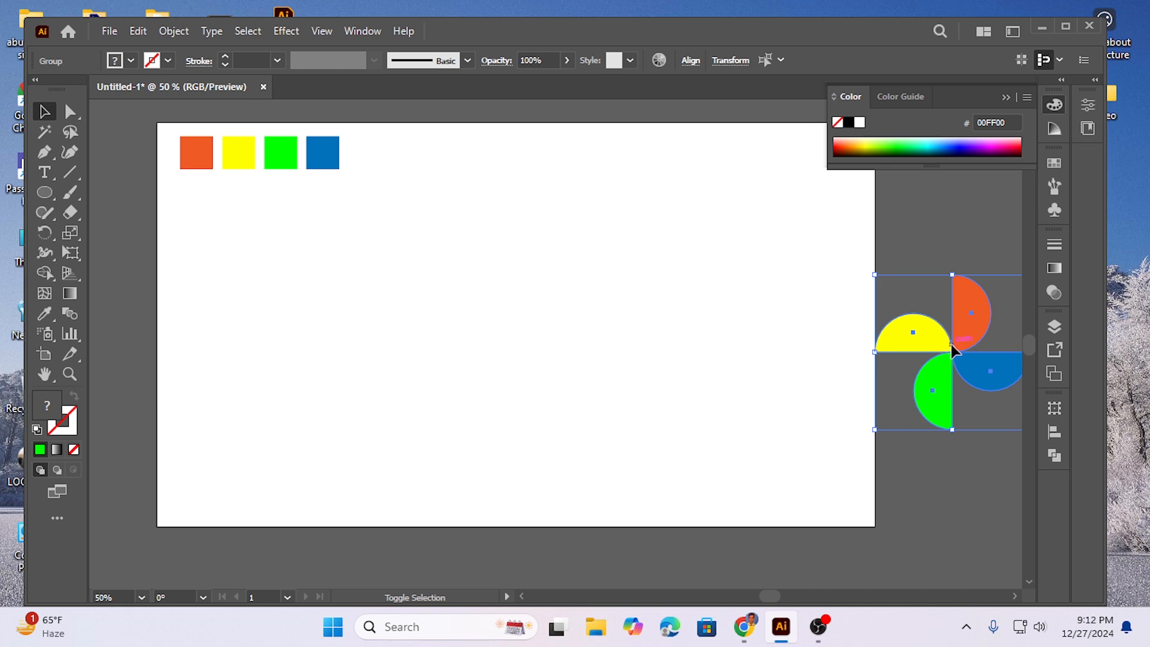
left_click_drag(876, 275, 897, 298)
left_click_drag(953, 354, 945, 473)
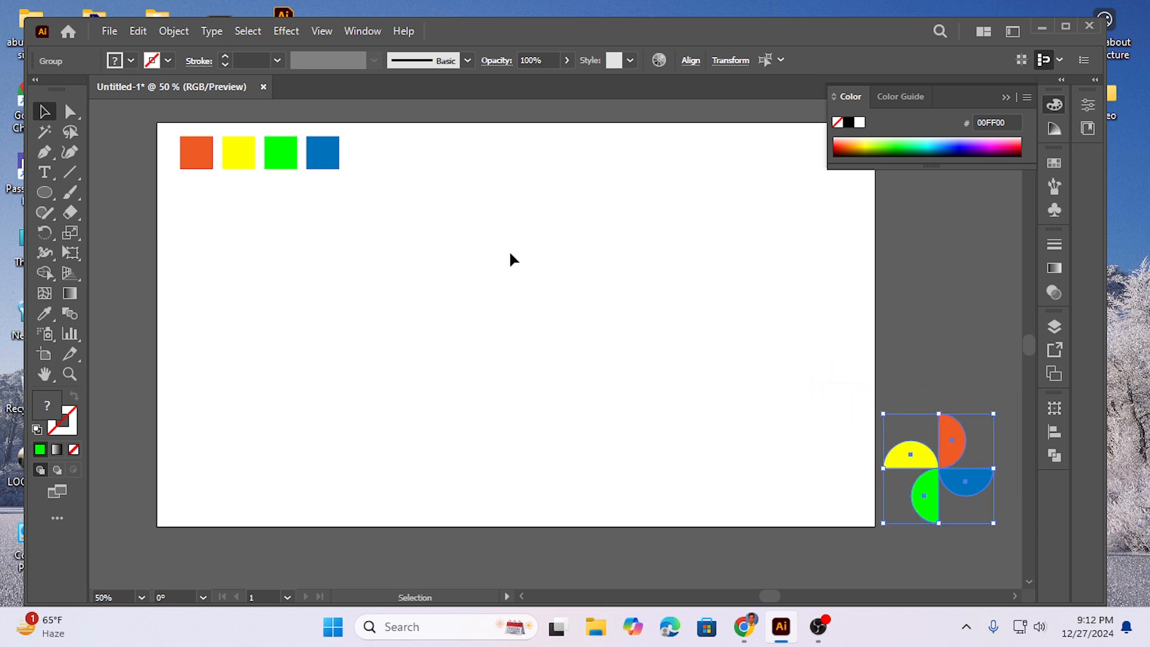
left_click(948, 345)
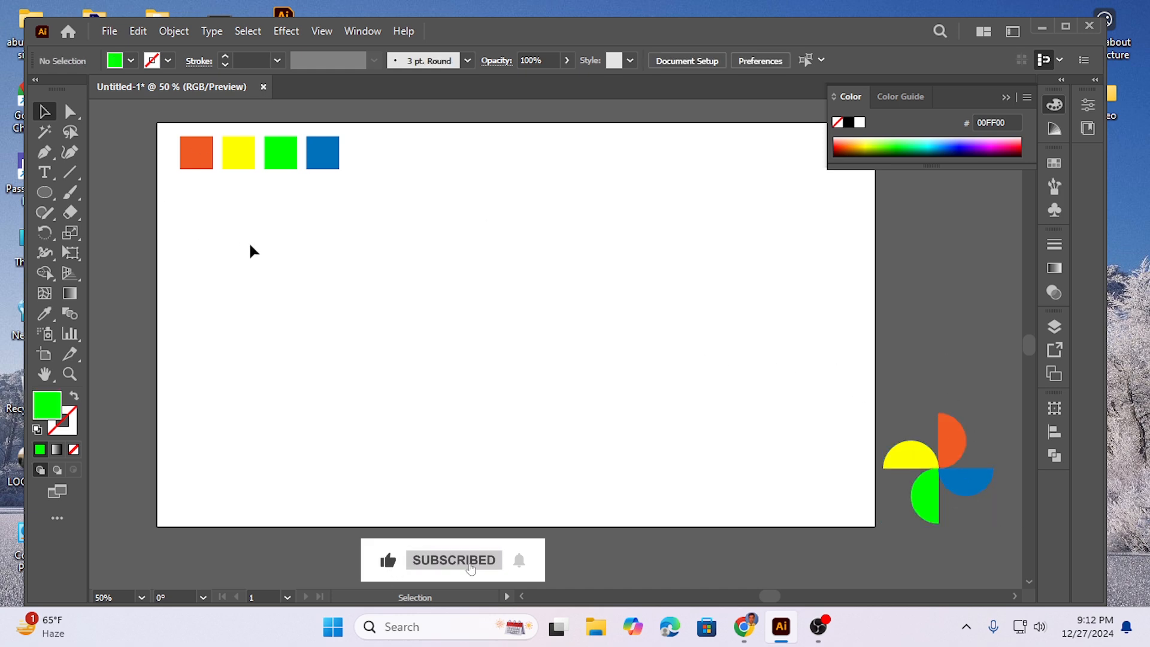
Step: Draw a circle with the Ellipse tool in the upper middle of the artboard
left_click(45, 193)
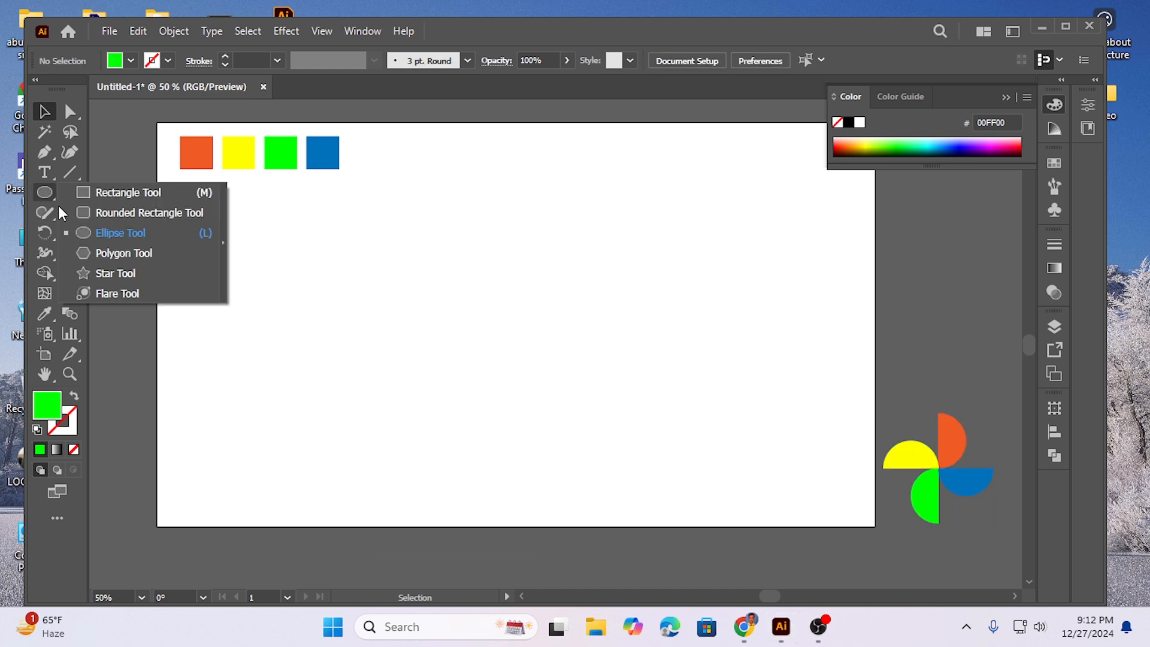
left_click(110, 233)
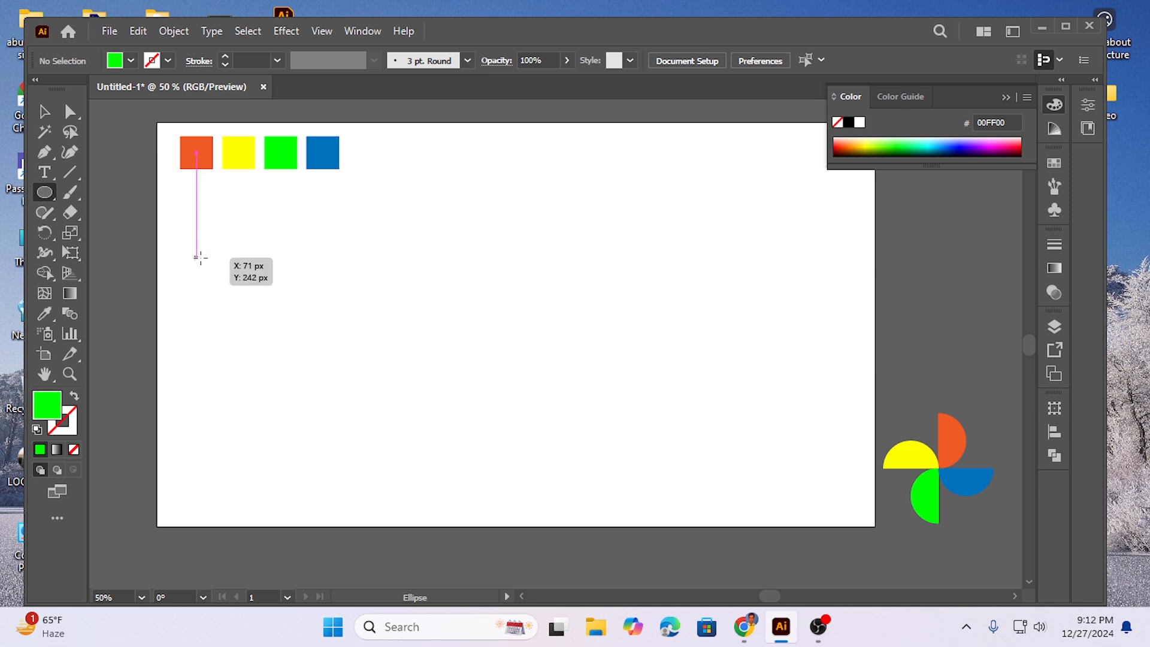
left_click_drag(499, 222, 546, 284)
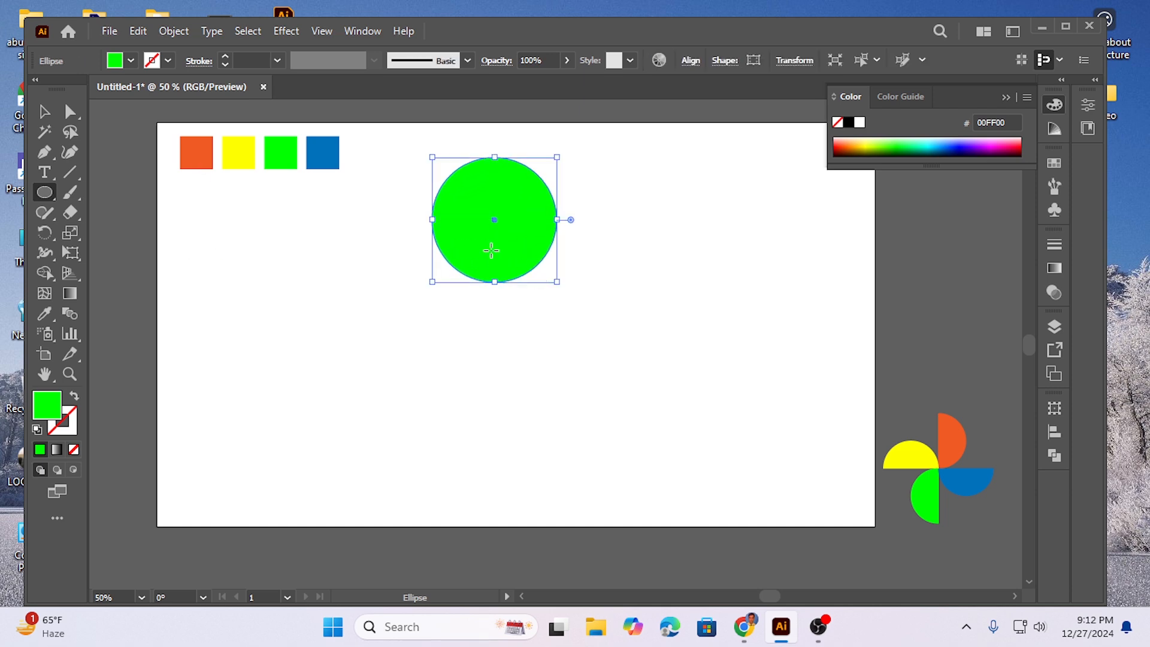
Step: Remove the circle's fill and give it a black stroke
left_click(74, 450)
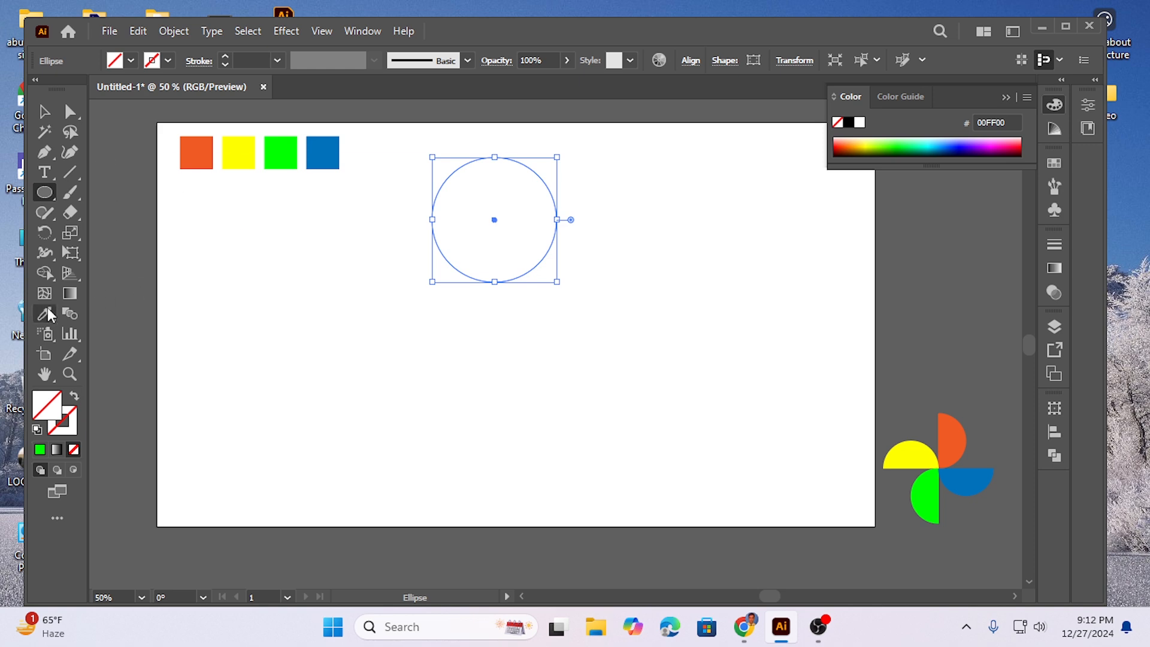
left_click(169, 60)
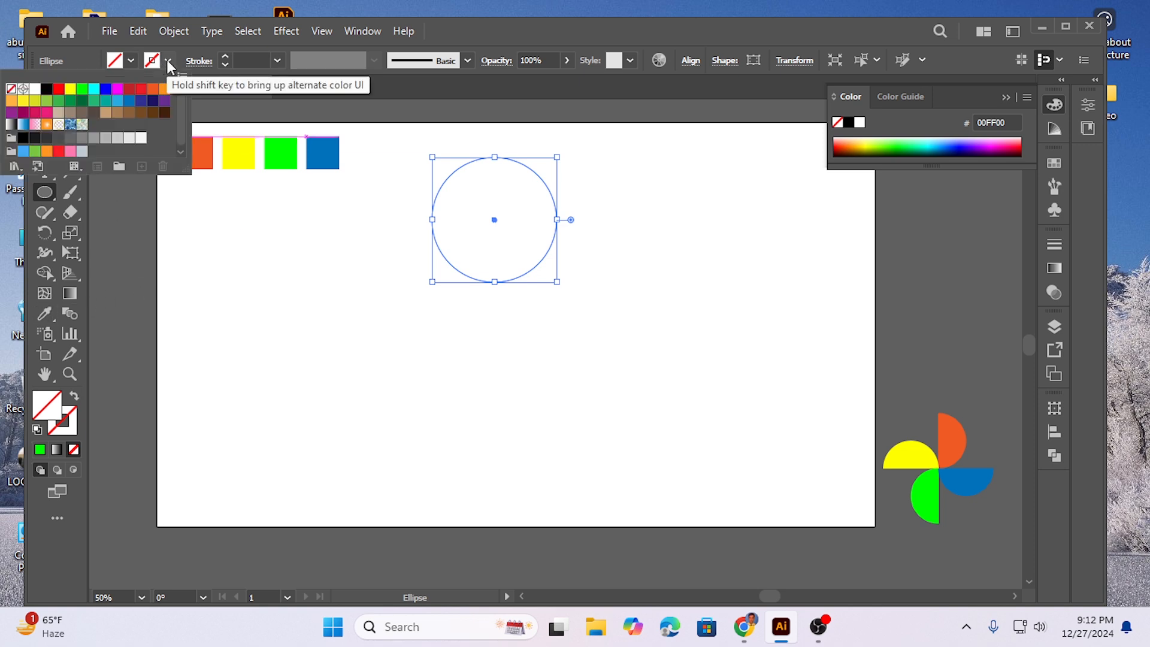
left_click(47, 90)
left_click(299, 304)
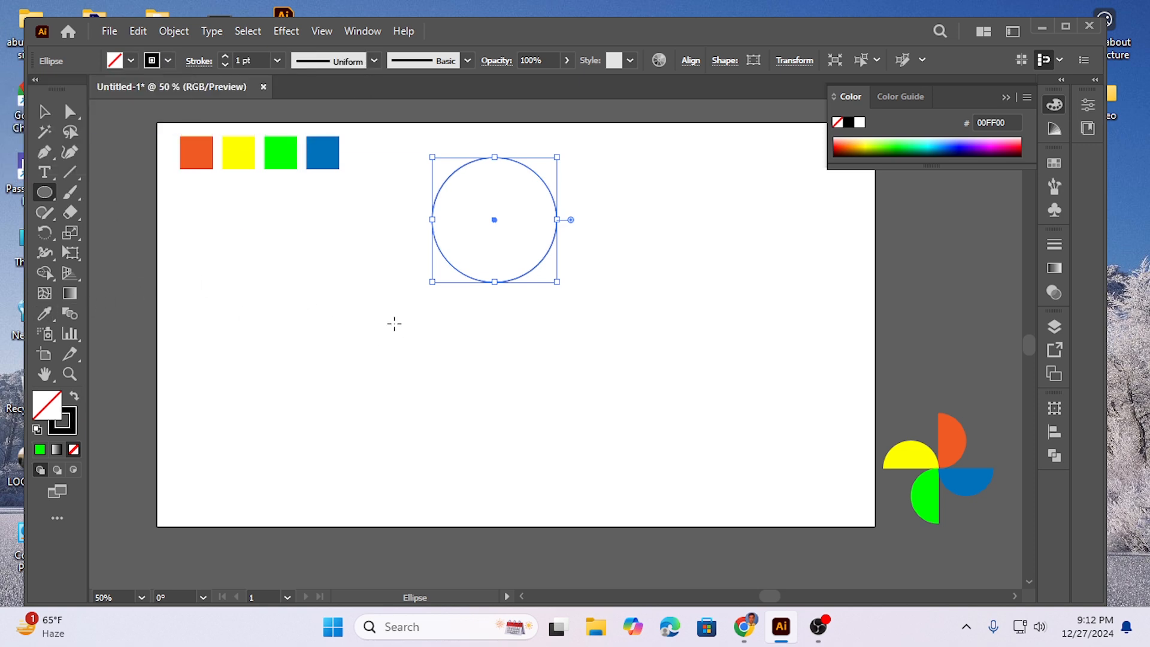
left_click(396, 328)
left_click(610, 341)
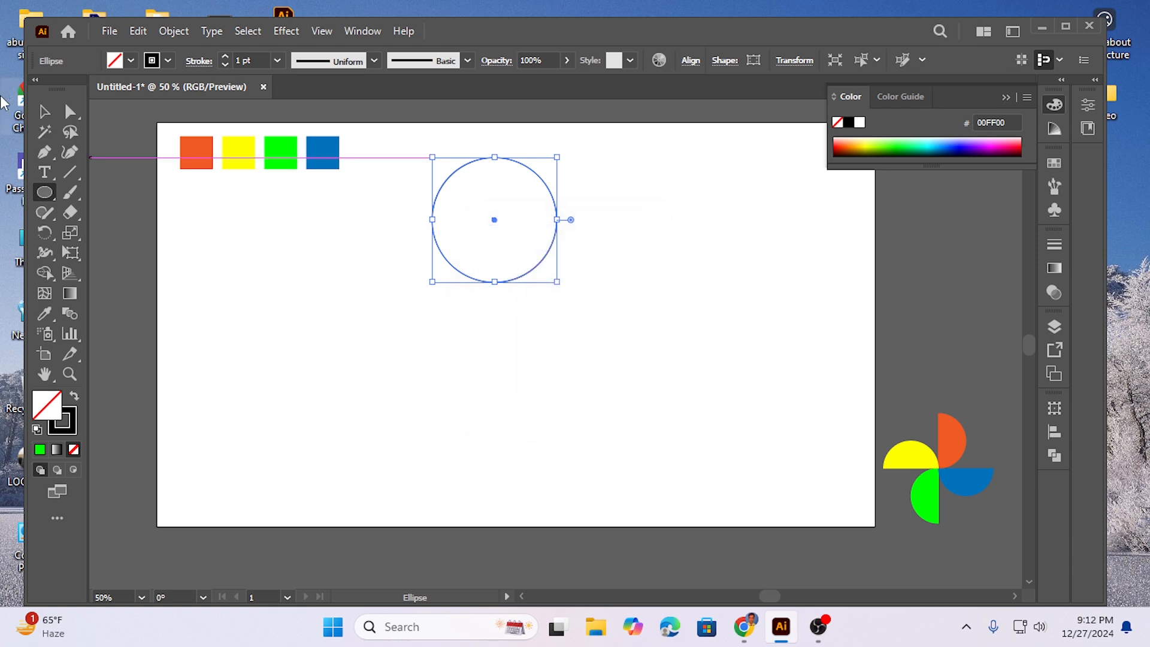
Step: Duplicate the circle horizontally so that the copy touches the original's right side
left_click(46, 111)
left_click(339, 312)
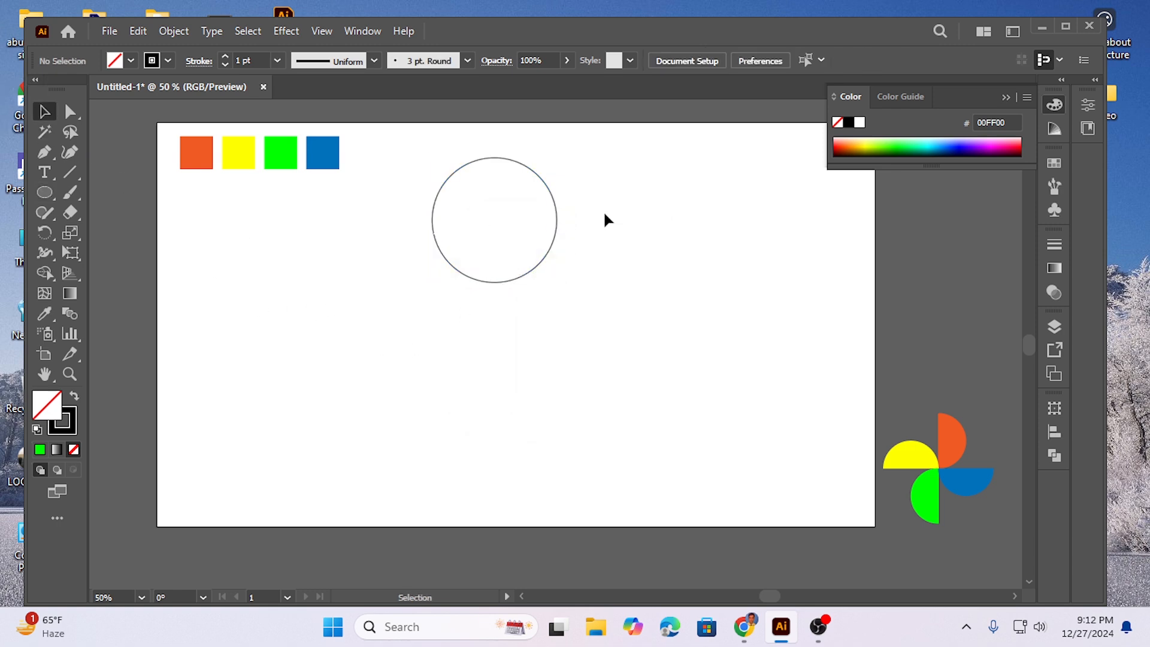
left_click_drag(419, 161, 602, 303)
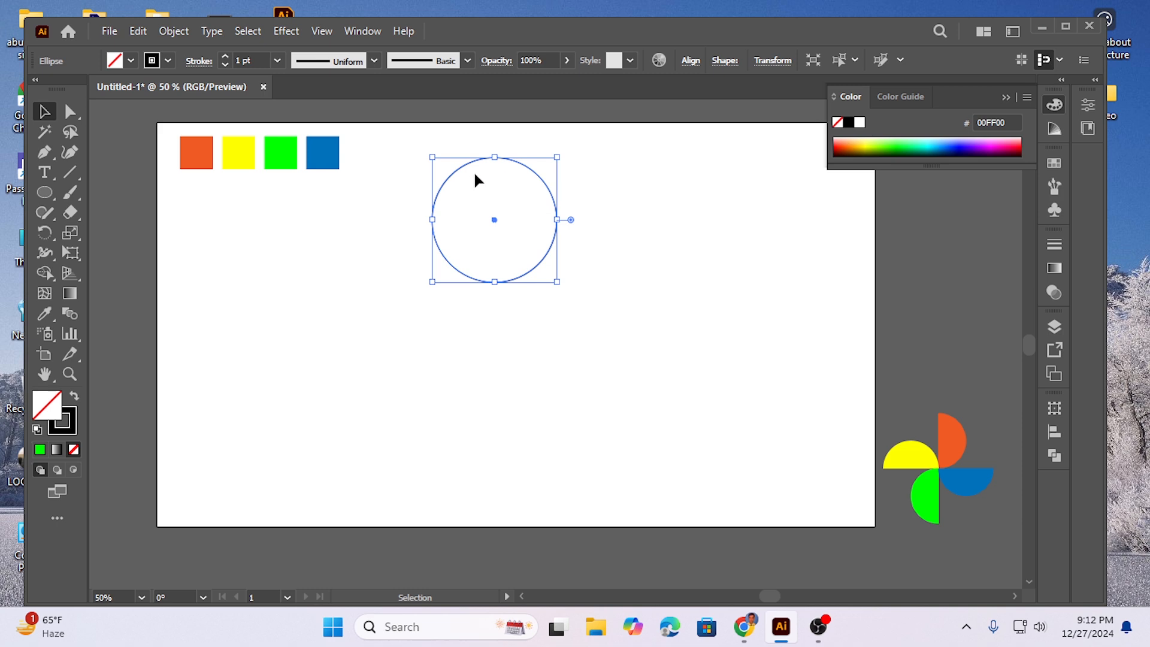
key("alt")
left_click_drag(451, 177, 579, 180)
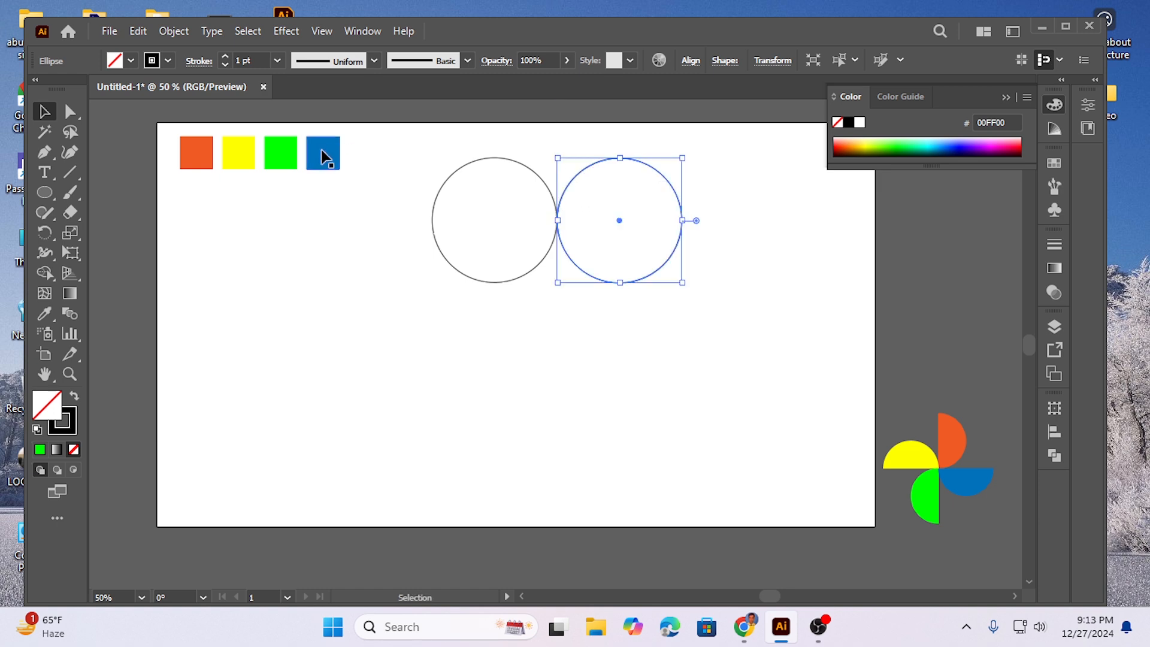
Step: Select both circles, copy them and paste the copies in front of the originals
left_click(375, 211)
left_click_drag(417, 179, 641, 309)
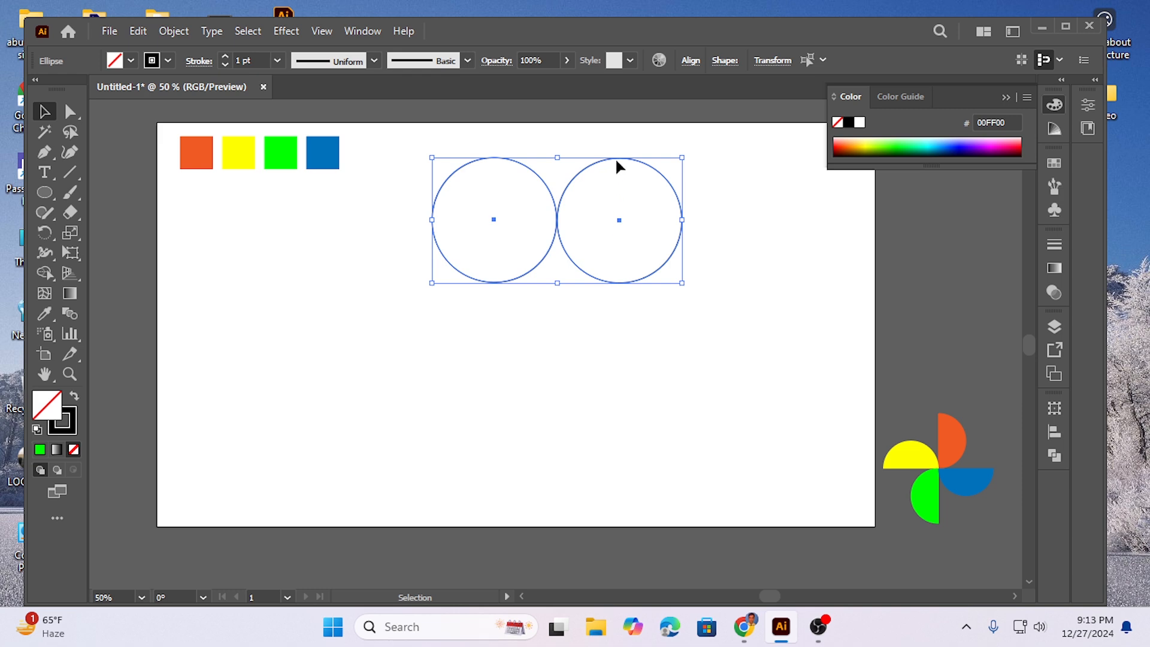
right_click(559, 227)
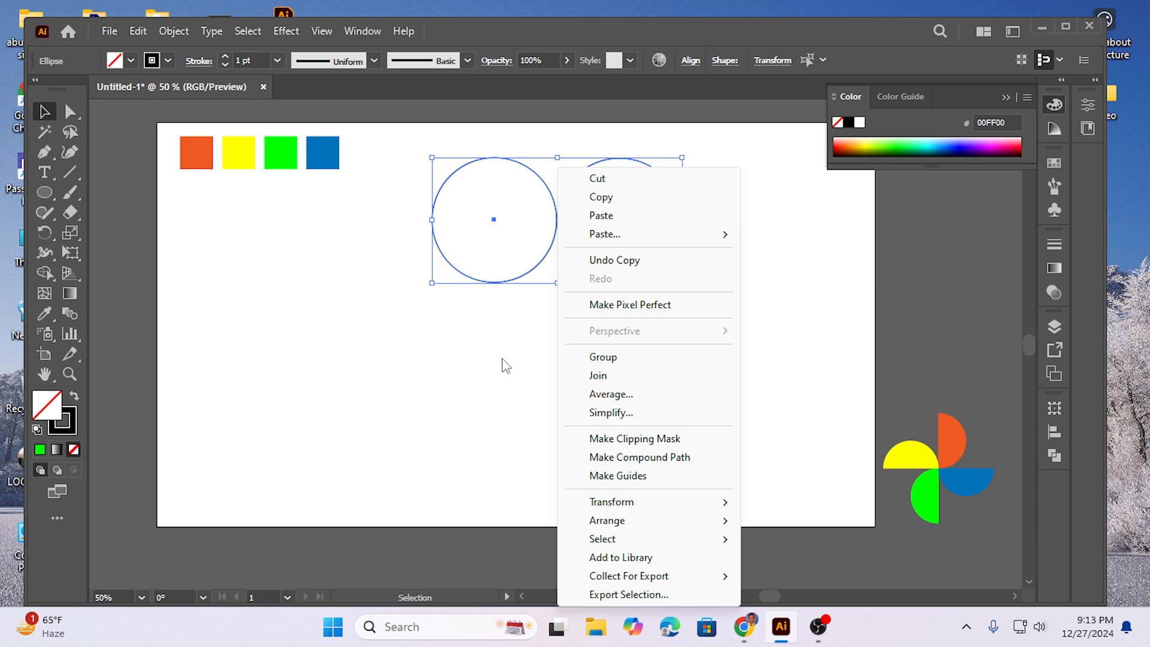
left_click(500, 315)
left_click_drag(411, 215, 695, 316)
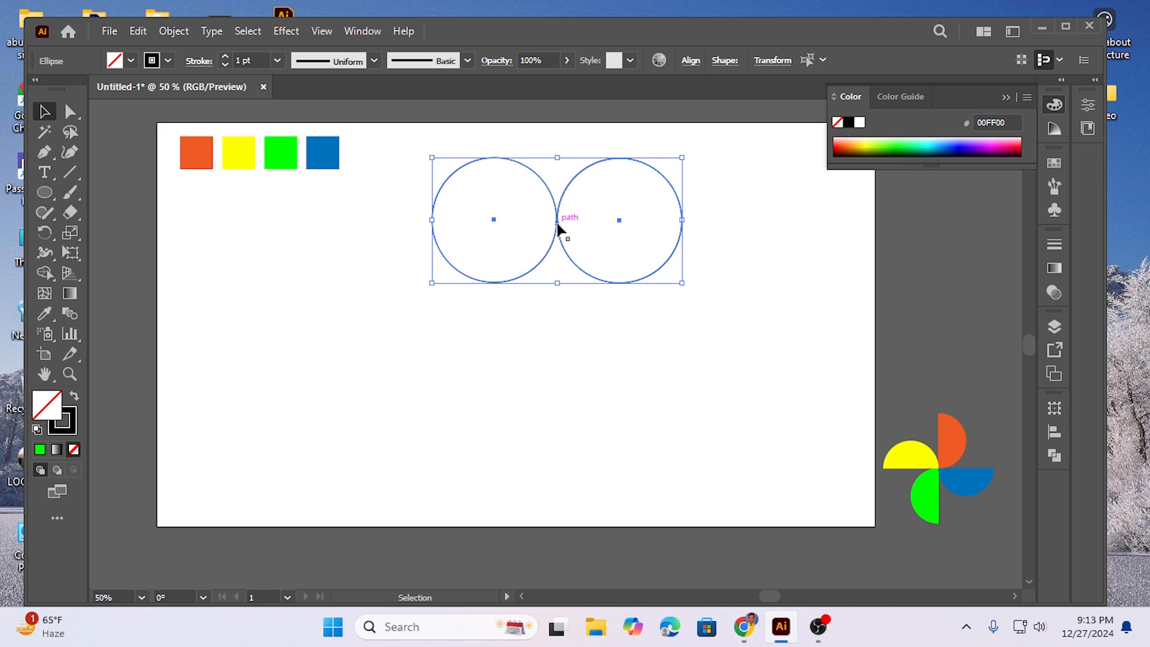
left_click(136, 32)
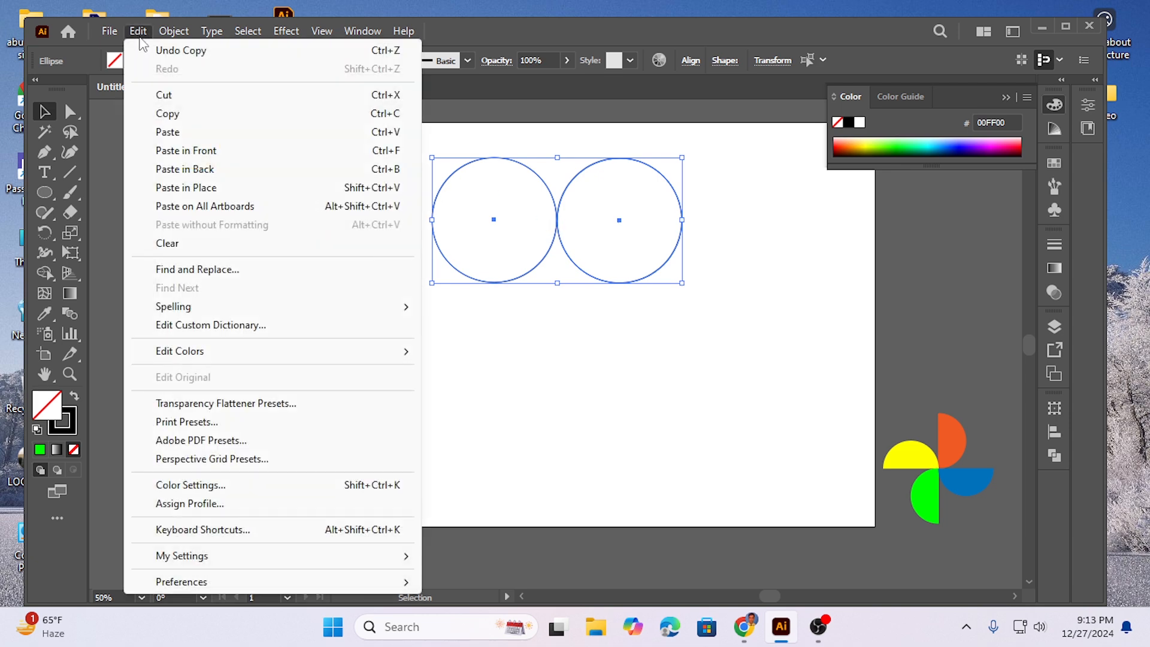
left_click(176, 118)
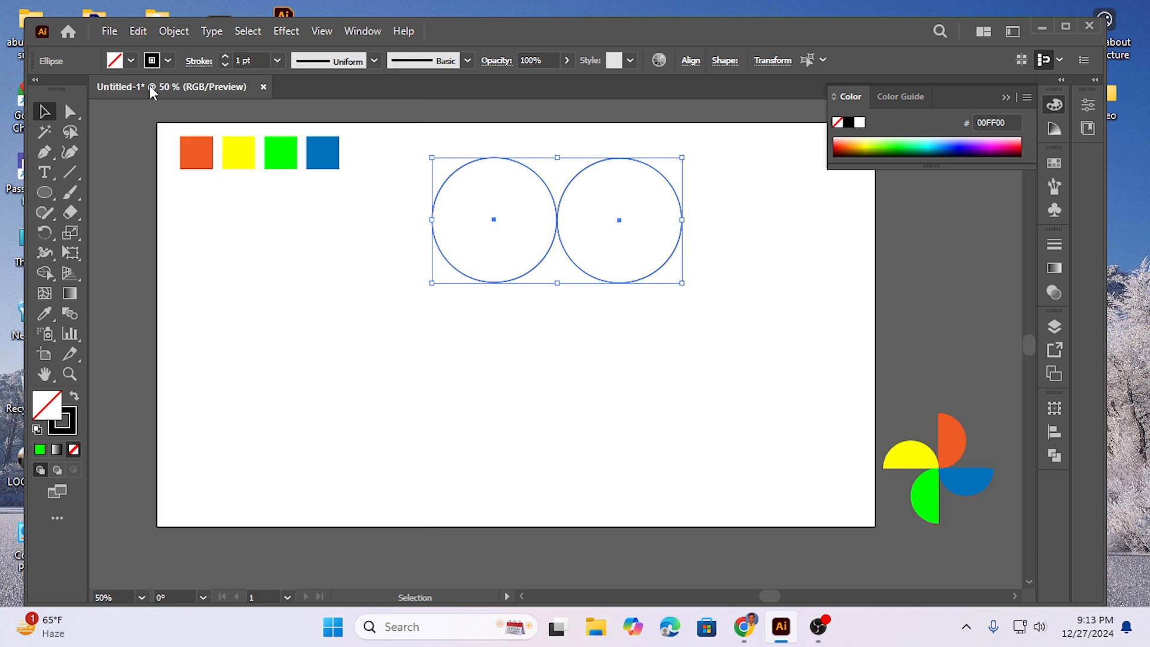
left_click(138, 31)
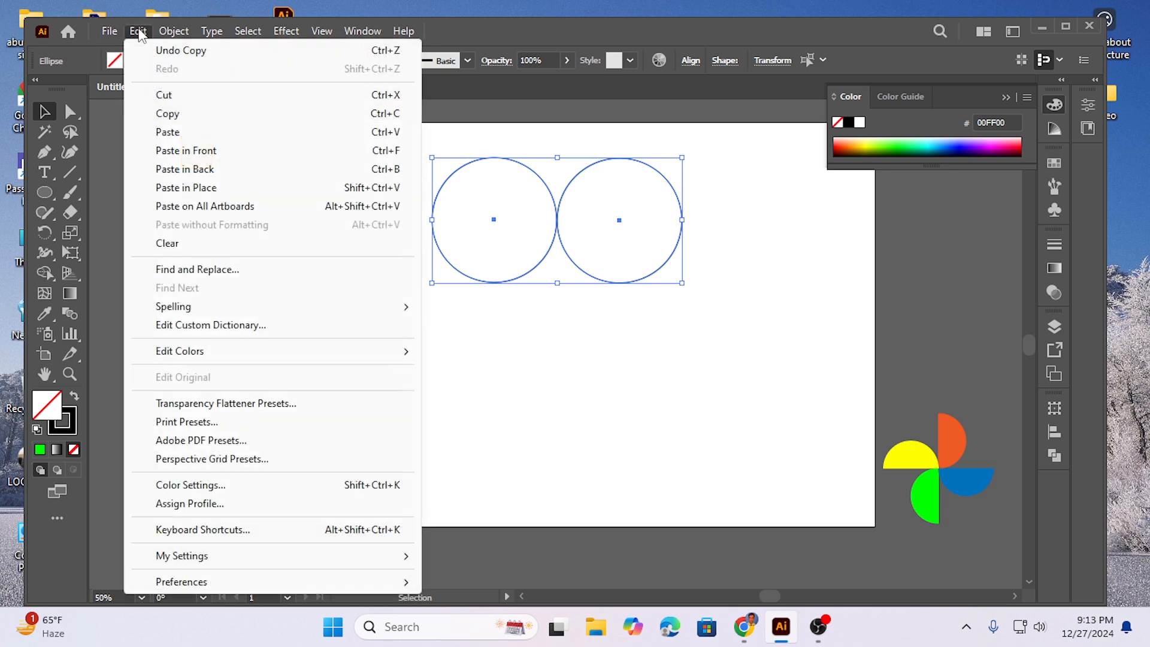
left_click(197, 152)
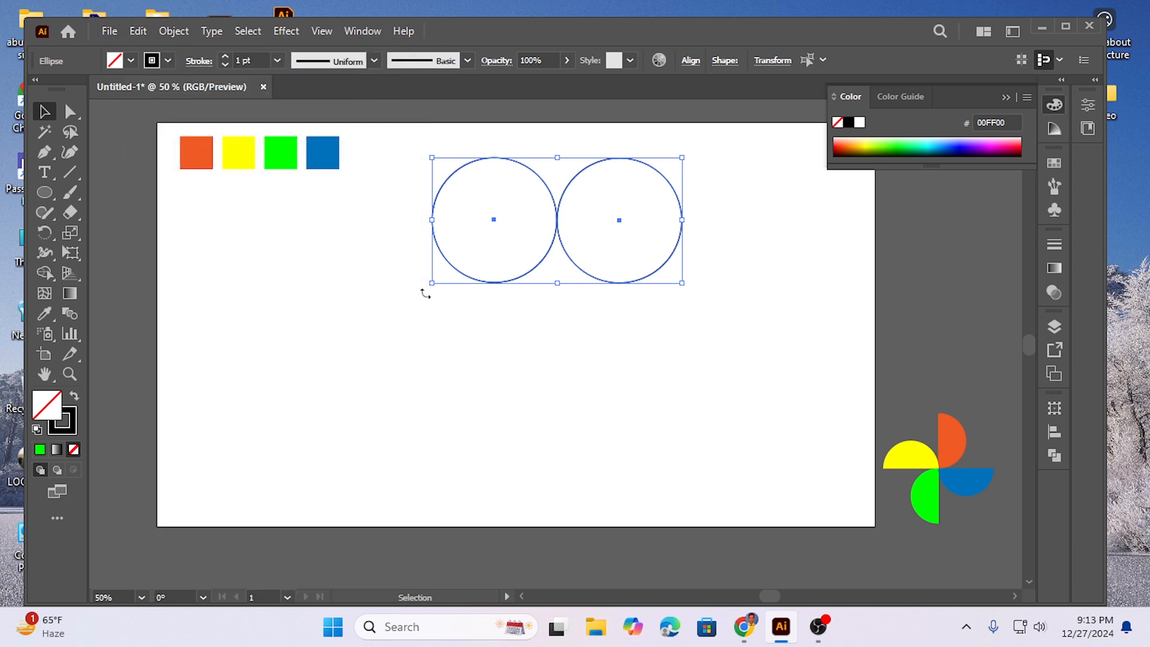
Step: Rotate the pasted pair of circles by 90° about the point where the circles touch
left_click_drag(421, 288, 599, 311)
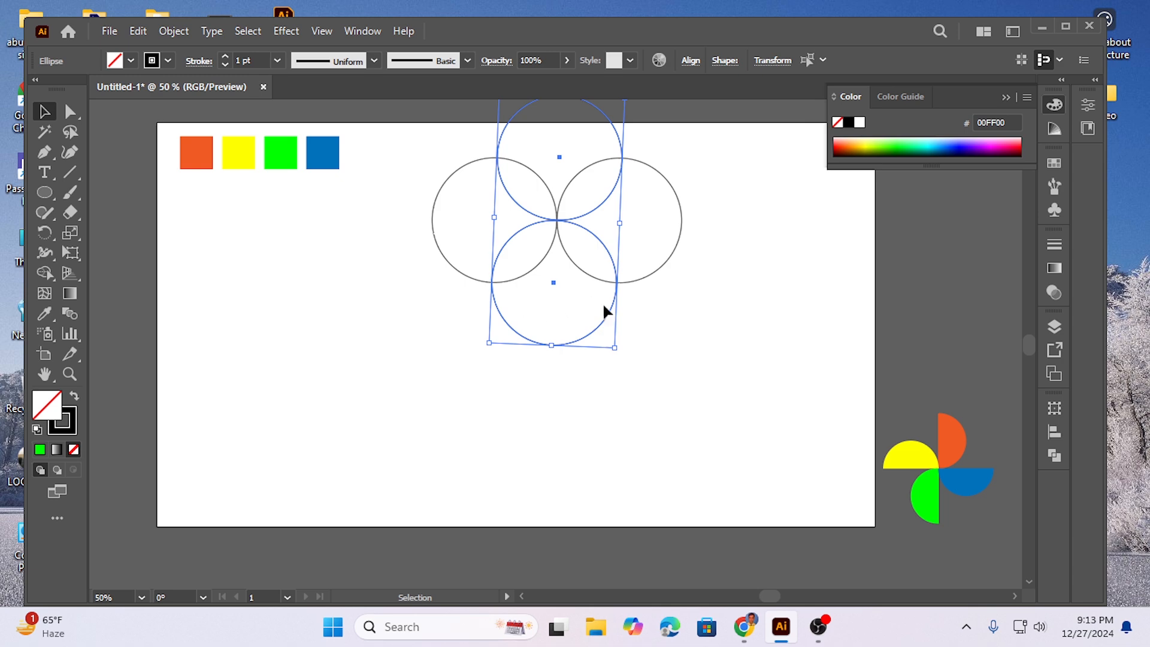
left_click_drag(615, 354, 623, 356)
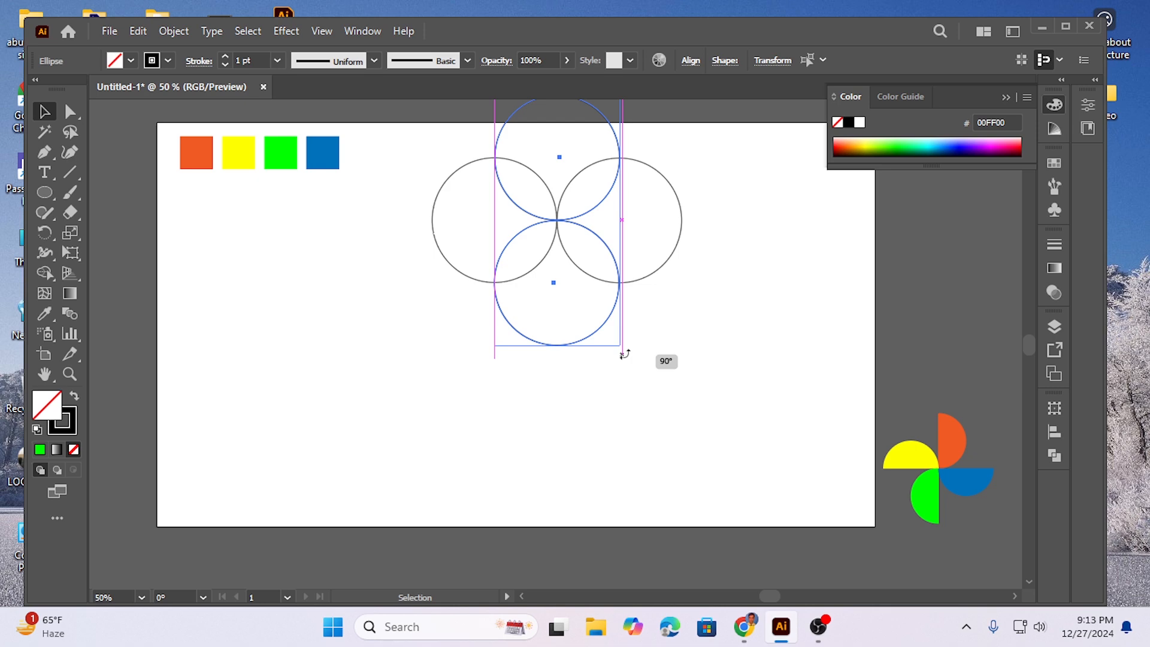
left_click_drag(623, 354, 623, 353)
left_click(398, 300)
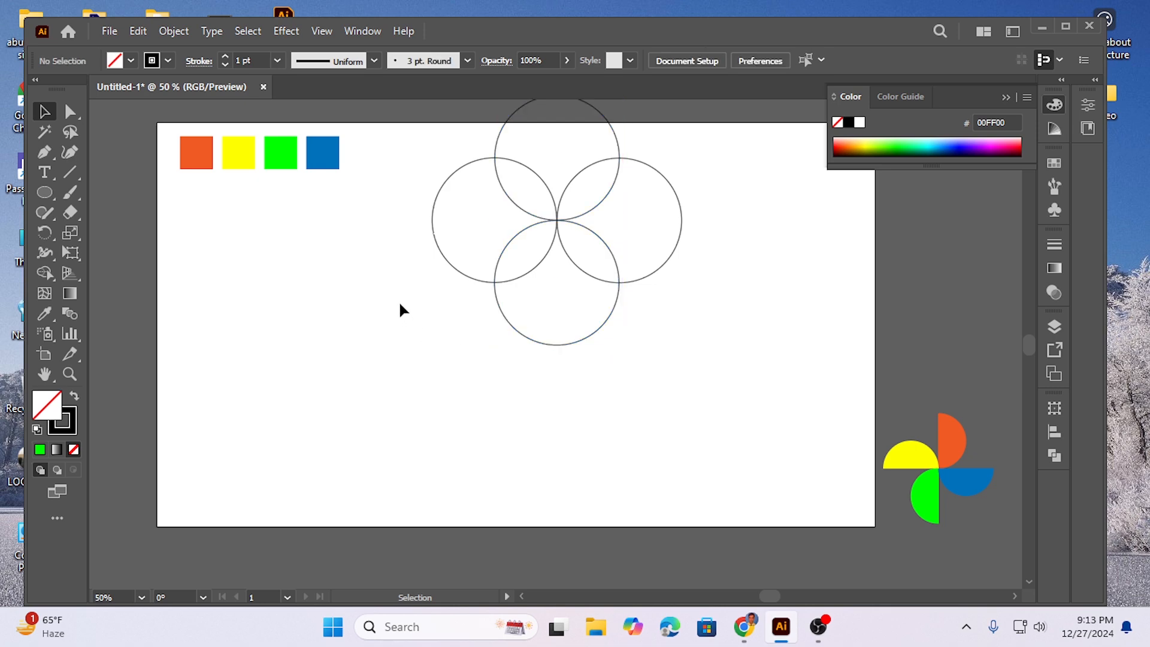
Step: Move all four circles together down and slightly left so the whole figure lies on the artboard
left_click_drag(418, 147, 652, 328)
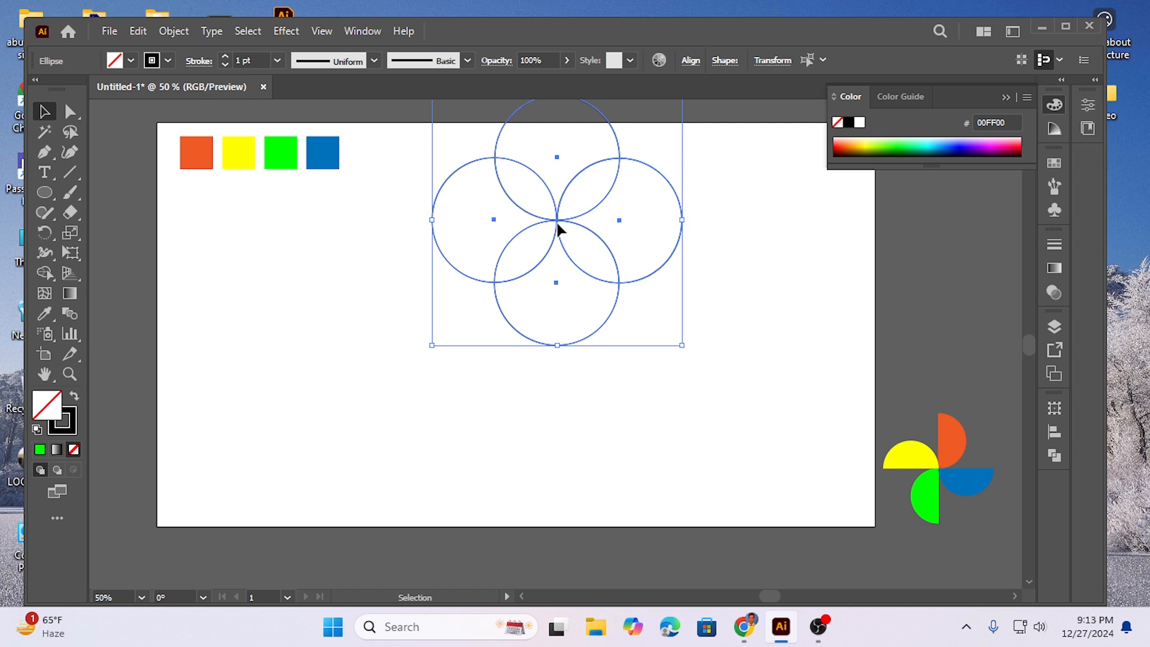
left_click_drag(557, 227, 519, 297)
left_click(688, 263)
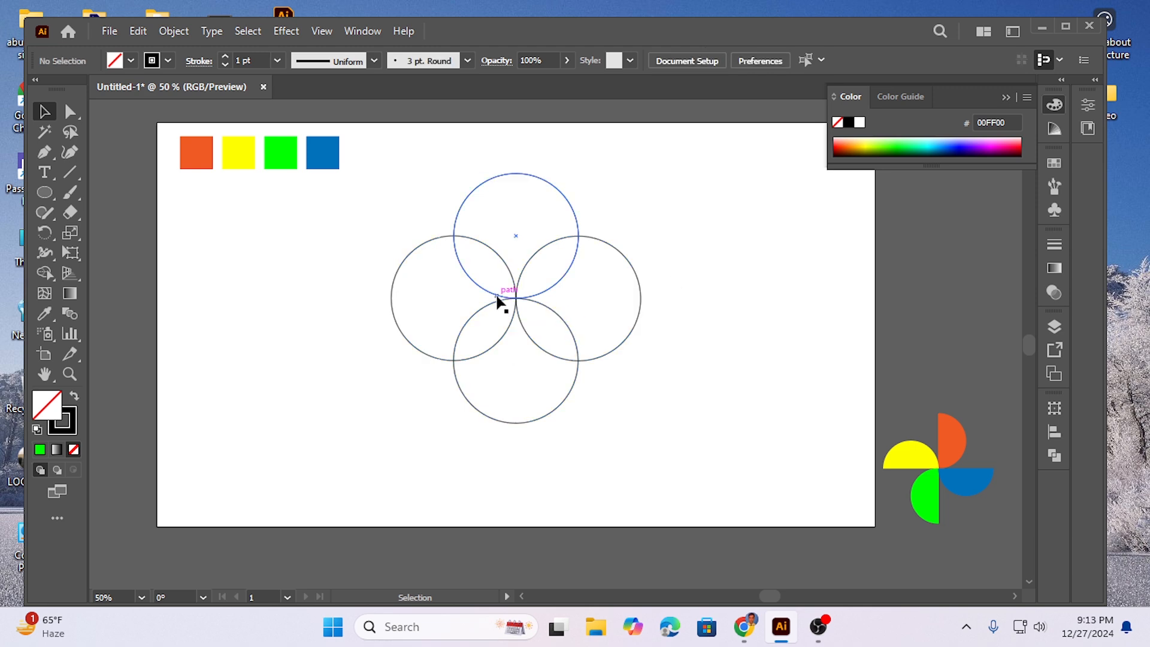
Step: Draw a vertical and a horizontal line through the shared centre, extending past the outer edges of the circles
left_click(69, 173)
left_click_drag(516, 236, 515, 459)
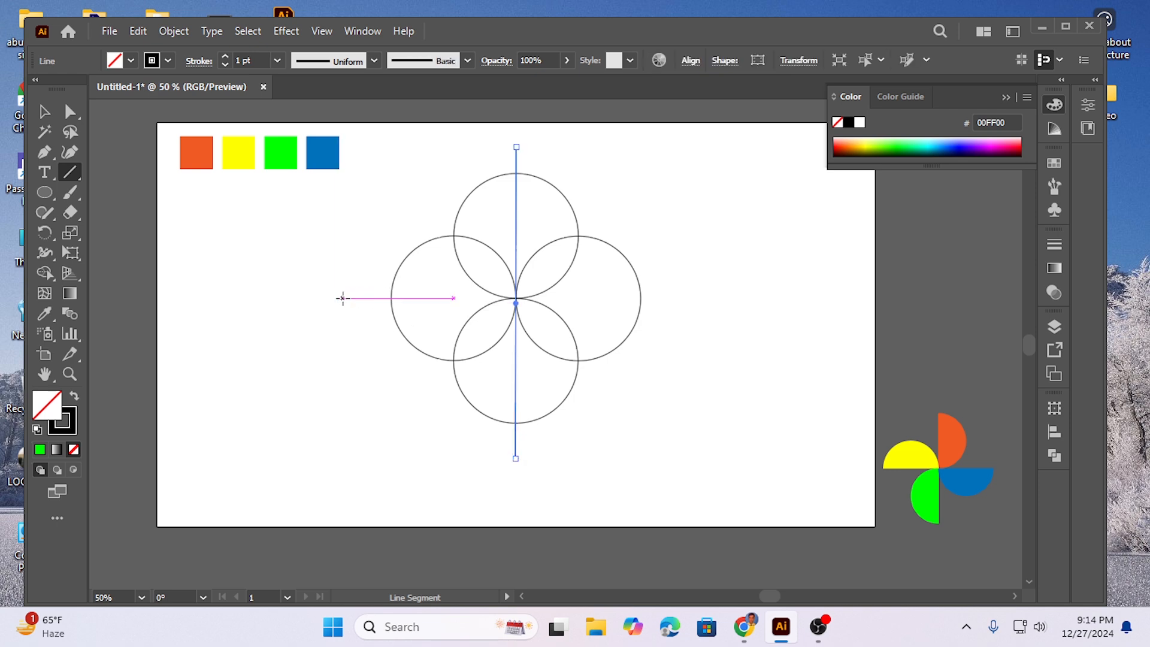
left_click_drag(347, 298, 752, 298)
left_click(45, 112)
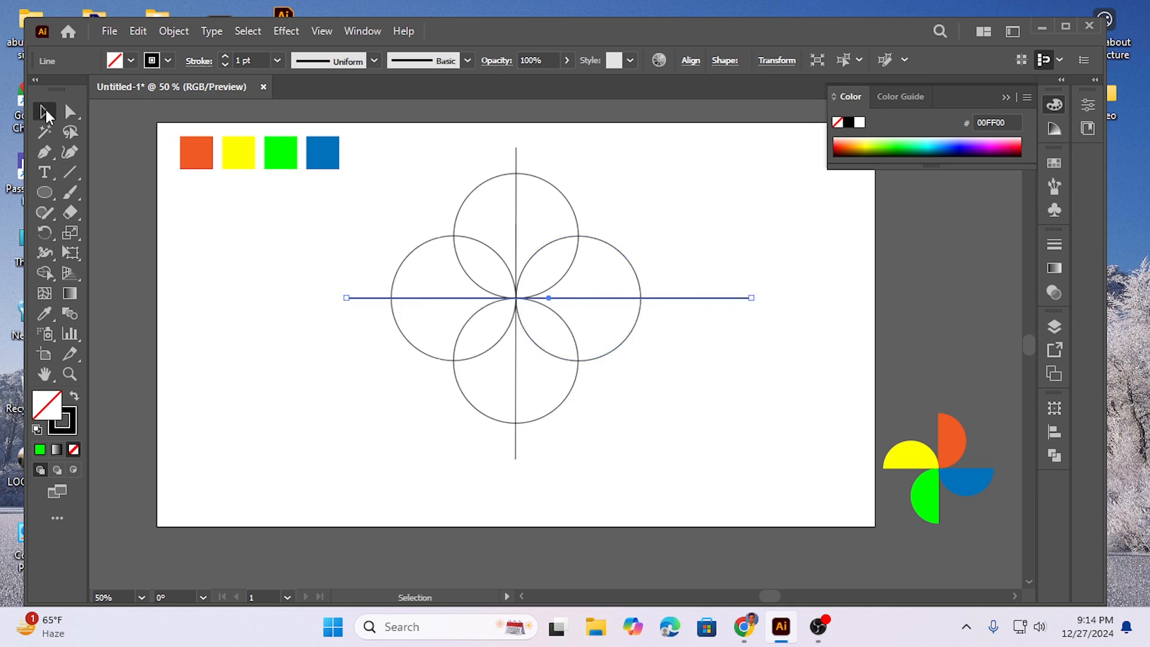
left_click(347, 434)
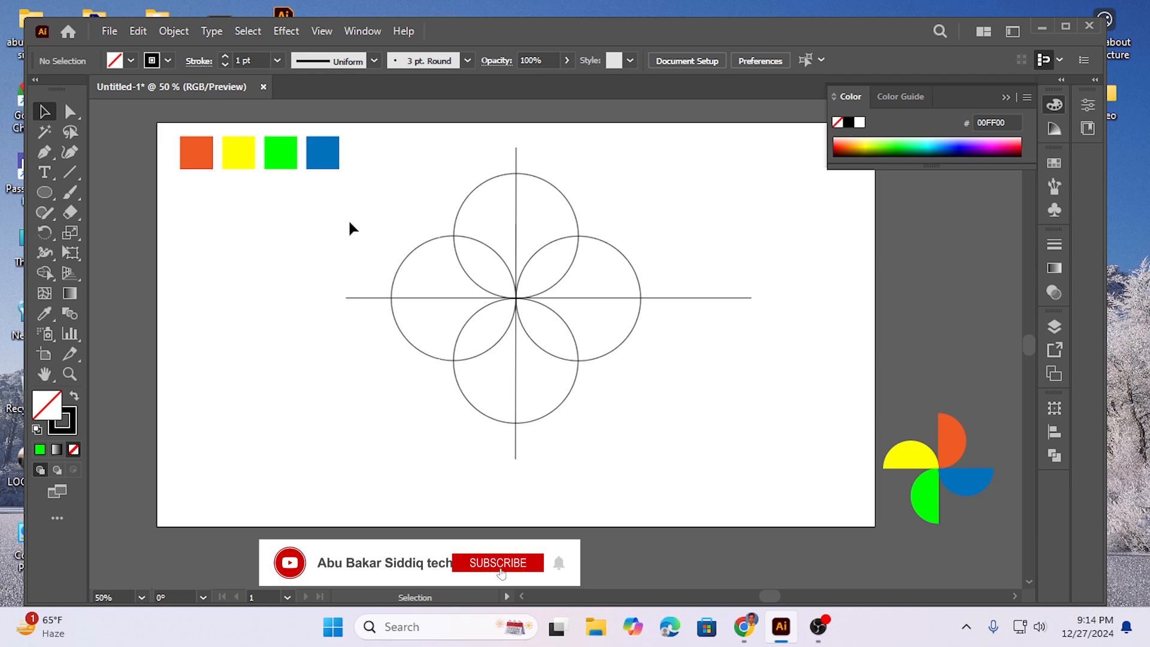
Step: Select the circles and lines and remove one outer half segment of each circle with the Shape Builder tool, leaving a pinwheel
mouse_move(352, 211)
left_mouse_down()
mouse_move(622, 447)
mouse_move(608, 447)
left_mouse_up()
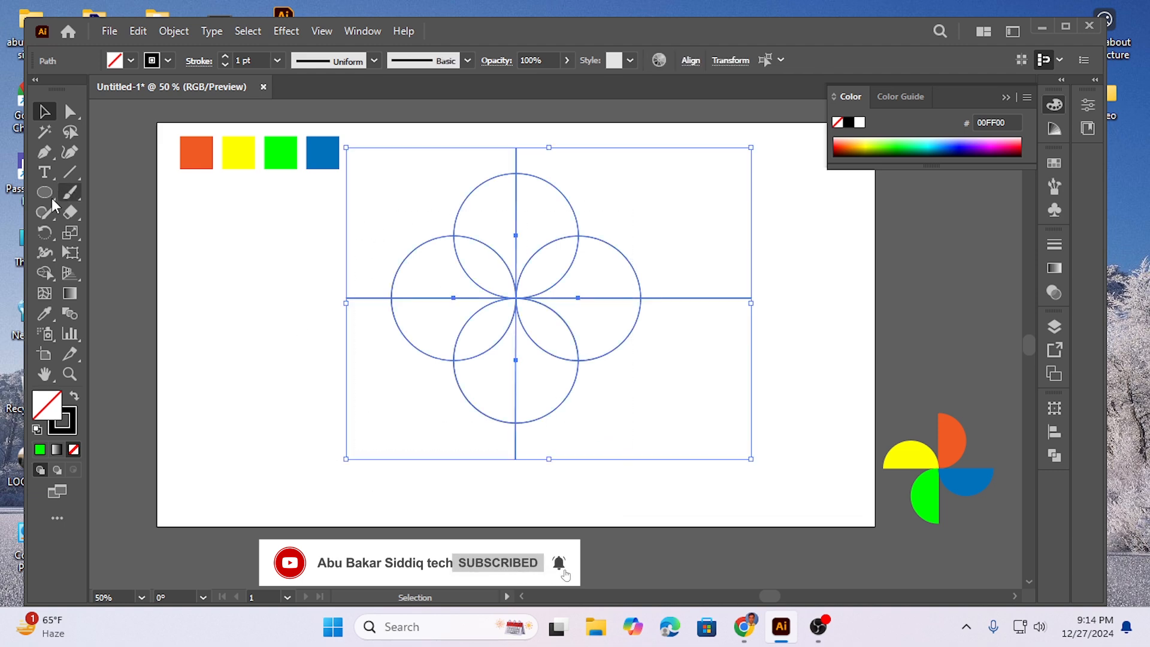
left_click(45, 274)
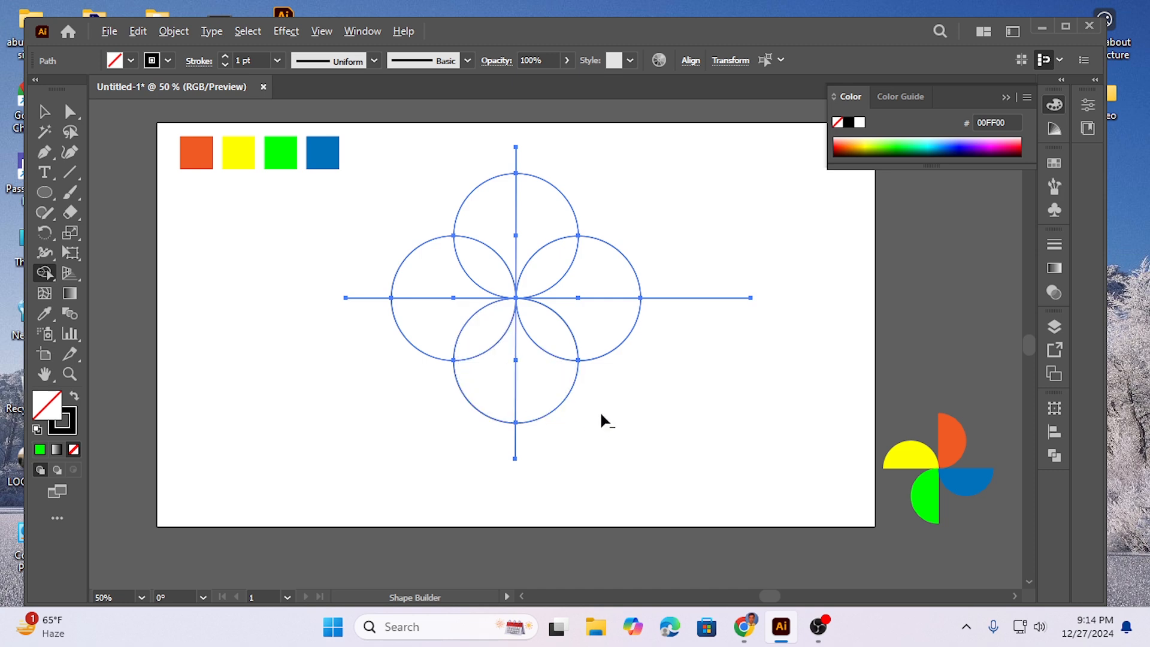
left_click_drag(600, 410, 557, 396)
mouse_move(682, 241)
left_mouse_down()
mouse_move(594, 261)
mouse_move(610, 277)
left_mouse_up()
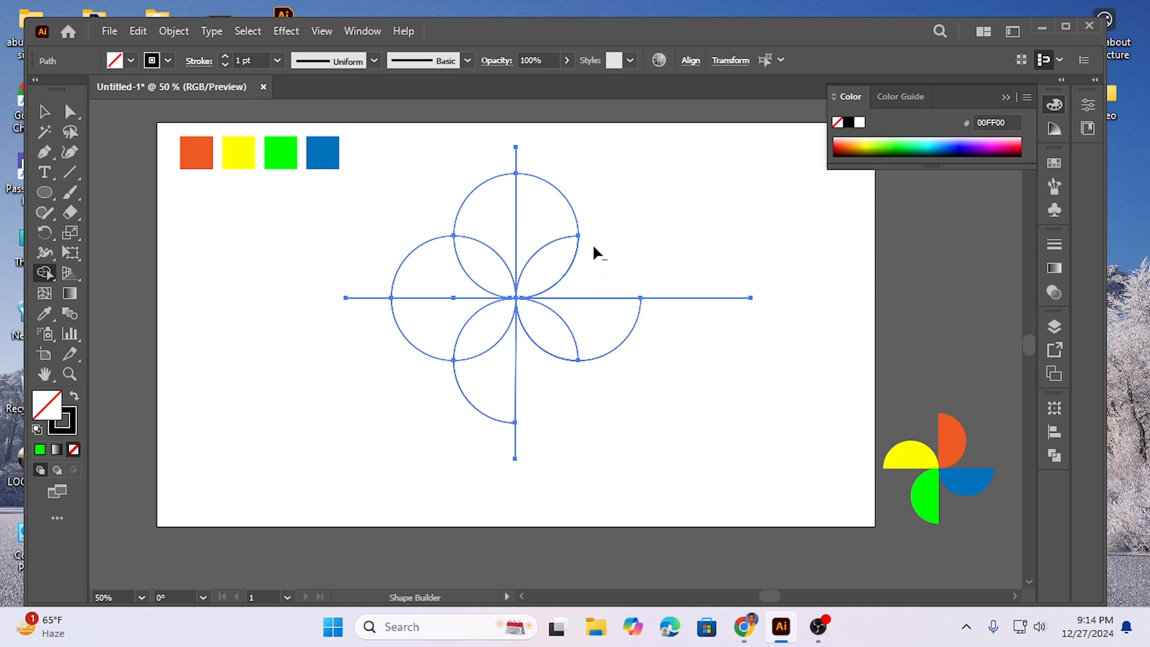
left_click_drag(424, 155, 509, 207)
left_click(423, 328, "alt")
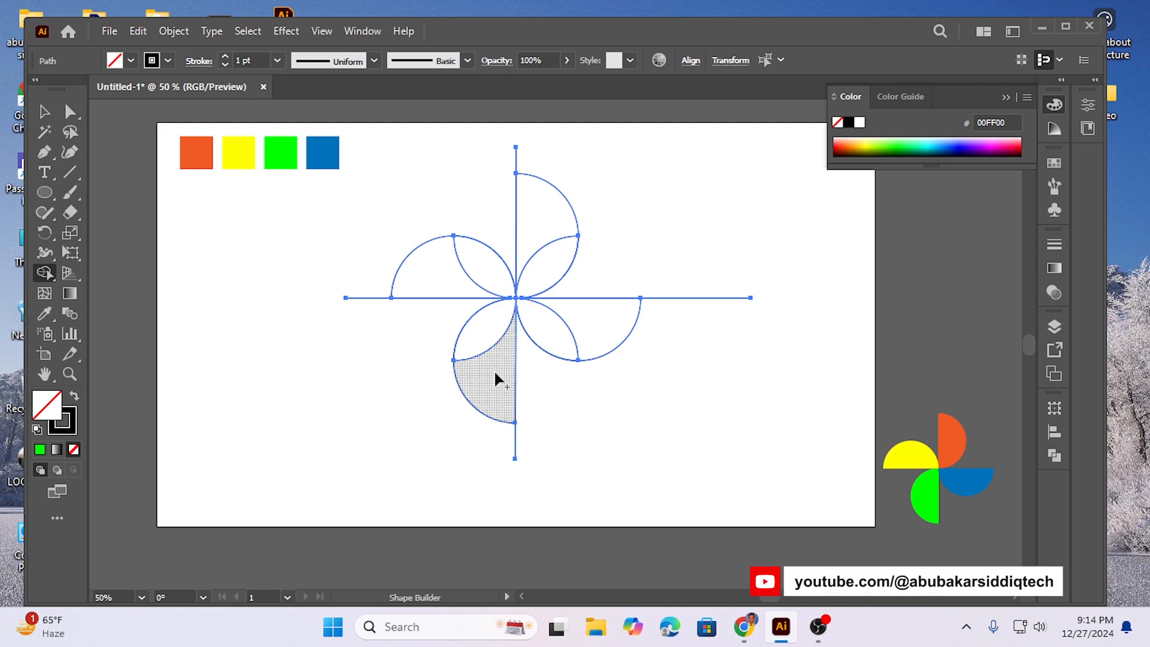
Step: Merge the two regions of each pinwheel blade into a single half circle with the Shape Builder tool
left_click_drag(496, 380, 489, 333)
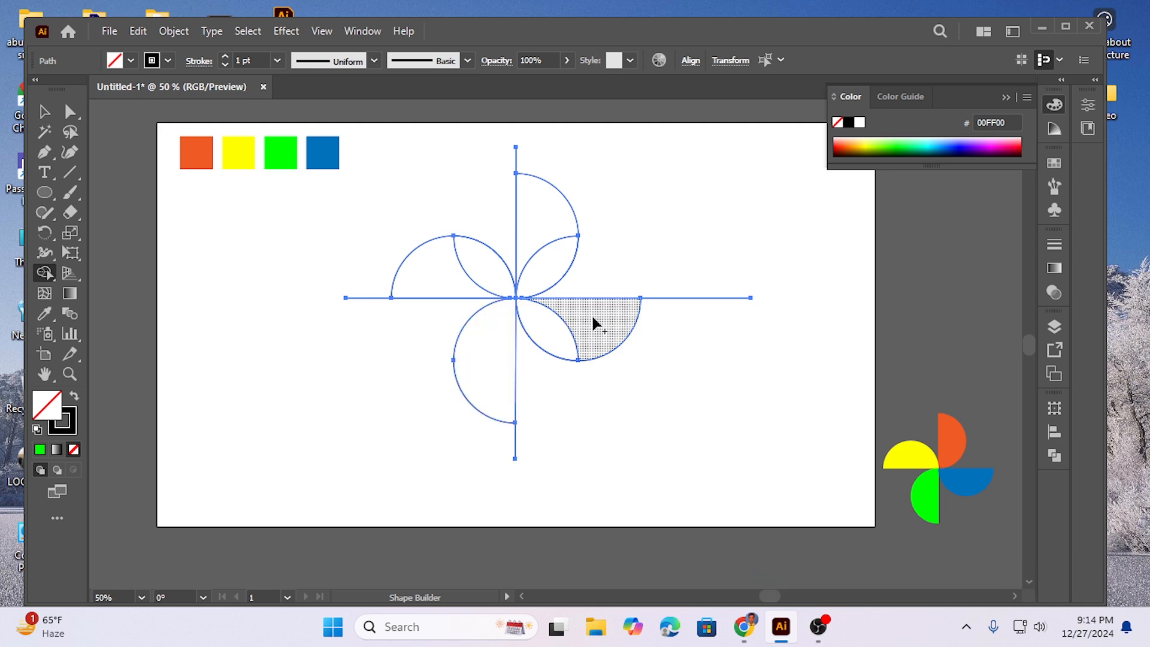
left_click_drag(591, 314, 555, 324)
mouse_move(545, 233)
left_mouse_down()
mouse_move(549, 252)
mouse_move(472, 257)
mouse_move(450, 274)
left_mouse_up()
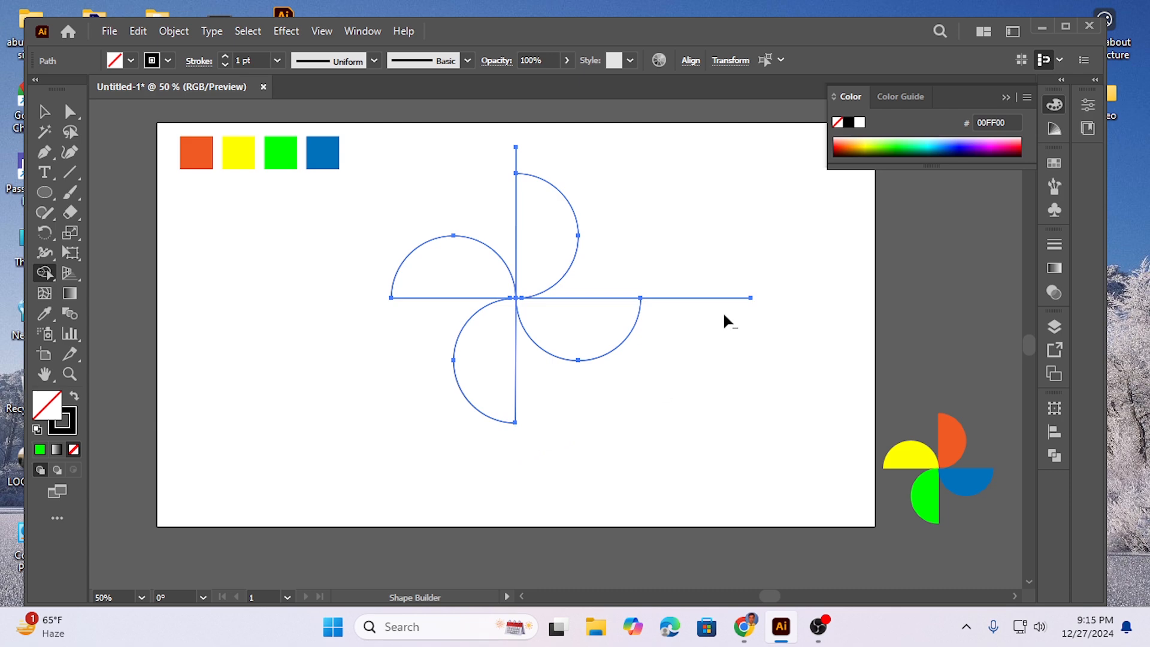
Step: Delete the line ends that stick out beyond the half circles and deselect the pinwheel
left_click(678, 296, "alt")
left_click(45, 112)
left_click(299, 315)
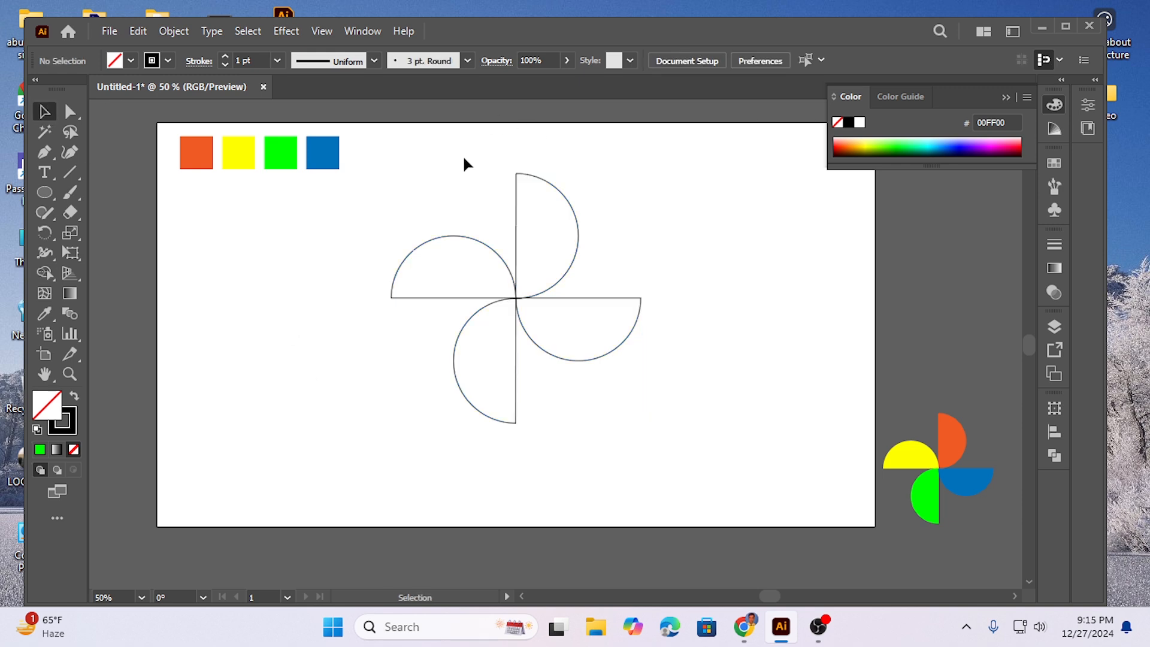
Step: Select the half circles one after another to check that each is a separate shape
left_click_drag(557, 207, 595, 221)
left_click(665, 251)
left_click_drag(630, 347, 627, 351)
left_click(387, 339)
left_click_drag(422, 298, 422, 297)
left_click(391, 358)
left_click_drag(397, 353, 524, 409)
left_click(667, 407)
Step: Fill the pinwheel's upper half circle with the orange swatch and the yellow swatch on the left-hand blade using the Eyedropper
left_click_drag(495, 166, 545, 195)
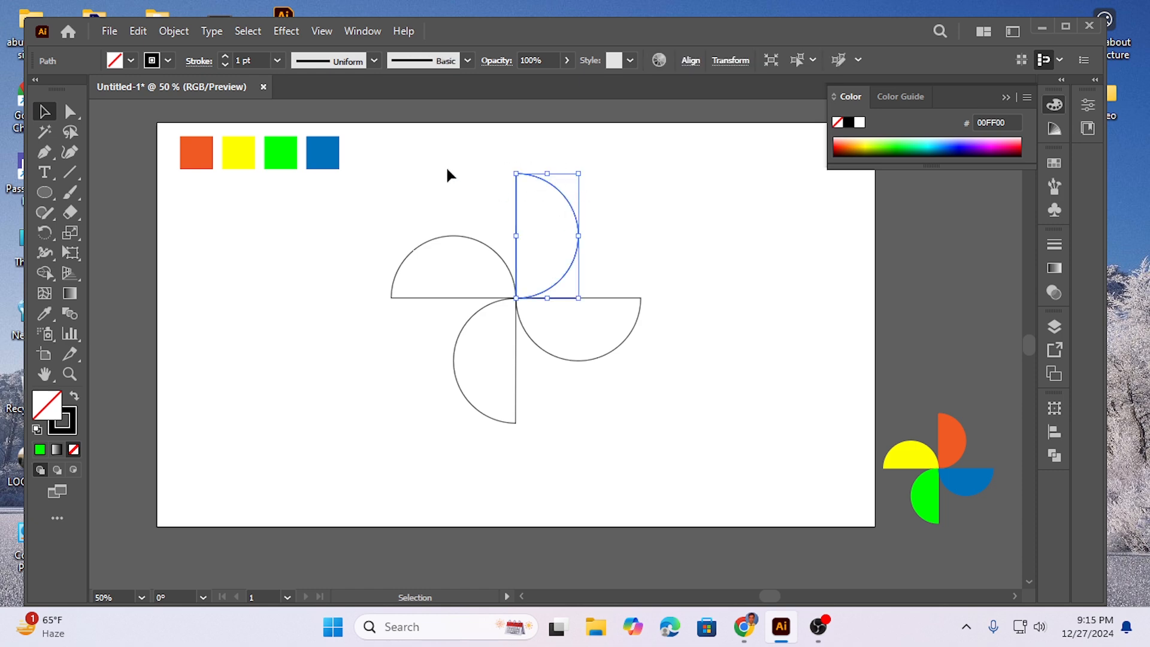
left_click(45, 314)
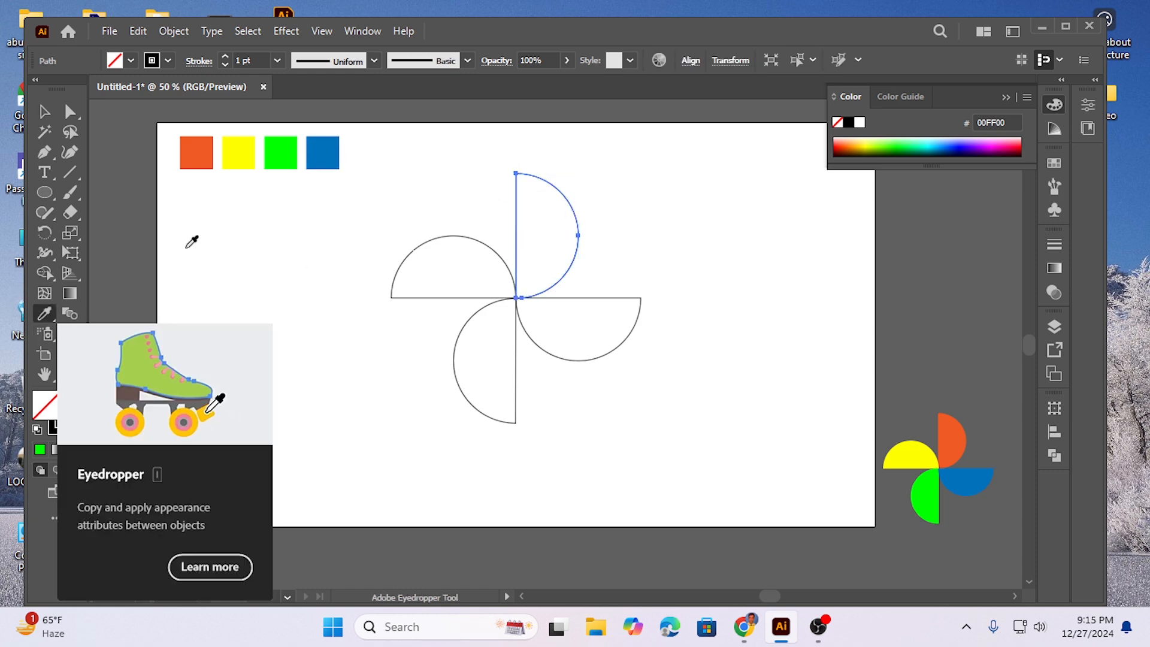
left_click(206, 145)
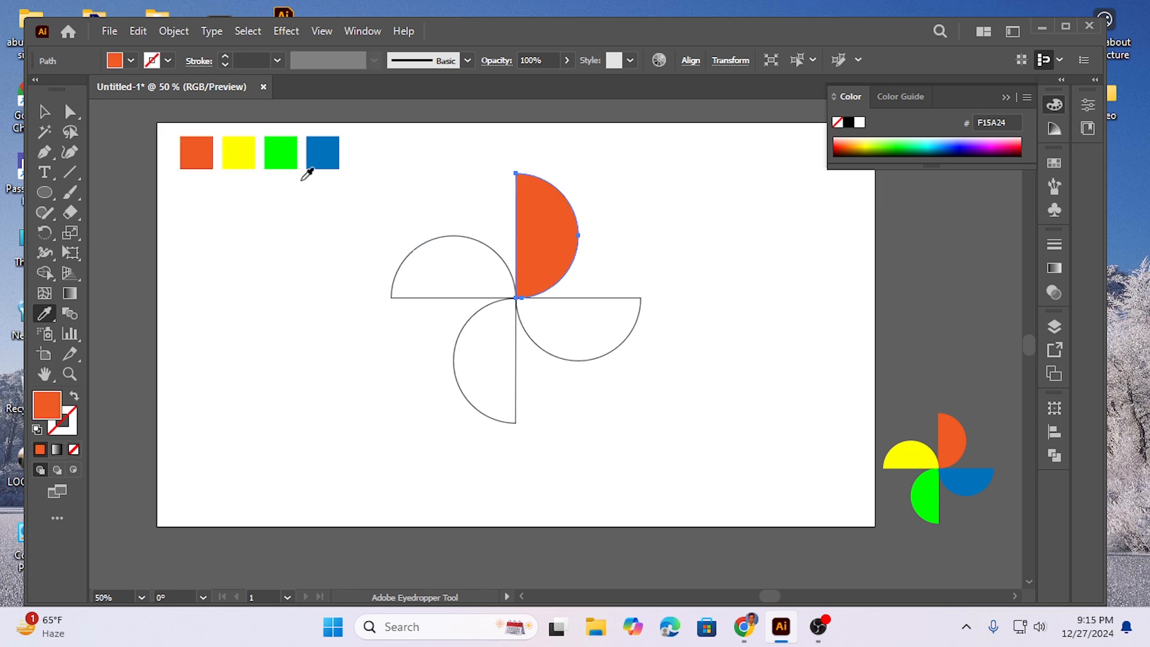
left_click(423, 244)
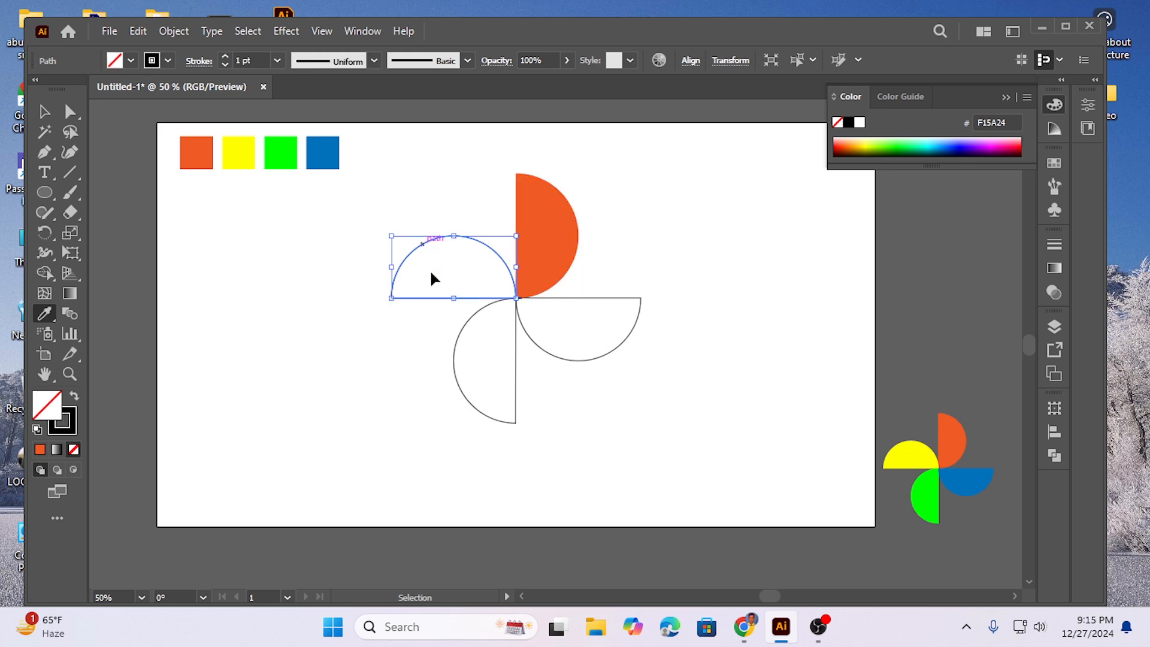
left_click(243, 158)
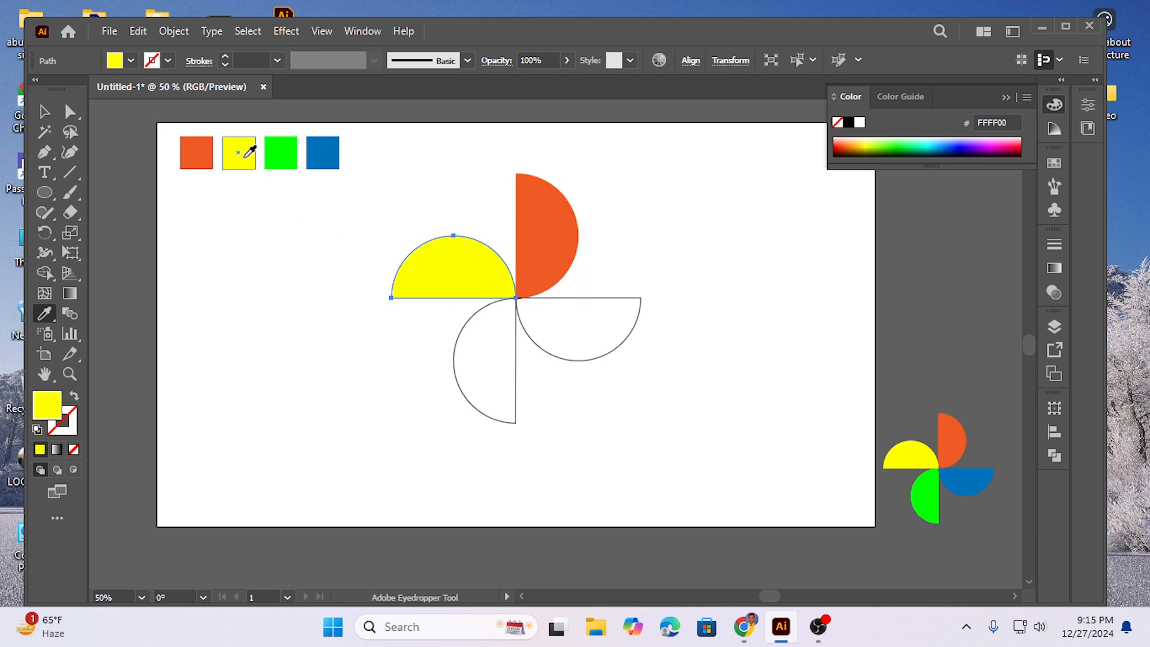
Step: Fill the lower half circle with the green swatch and the right-hand one with the blue swatch using the Eyedropper, and deselect
left_click(455, 360, "ctrl")
left_click(291, 151)
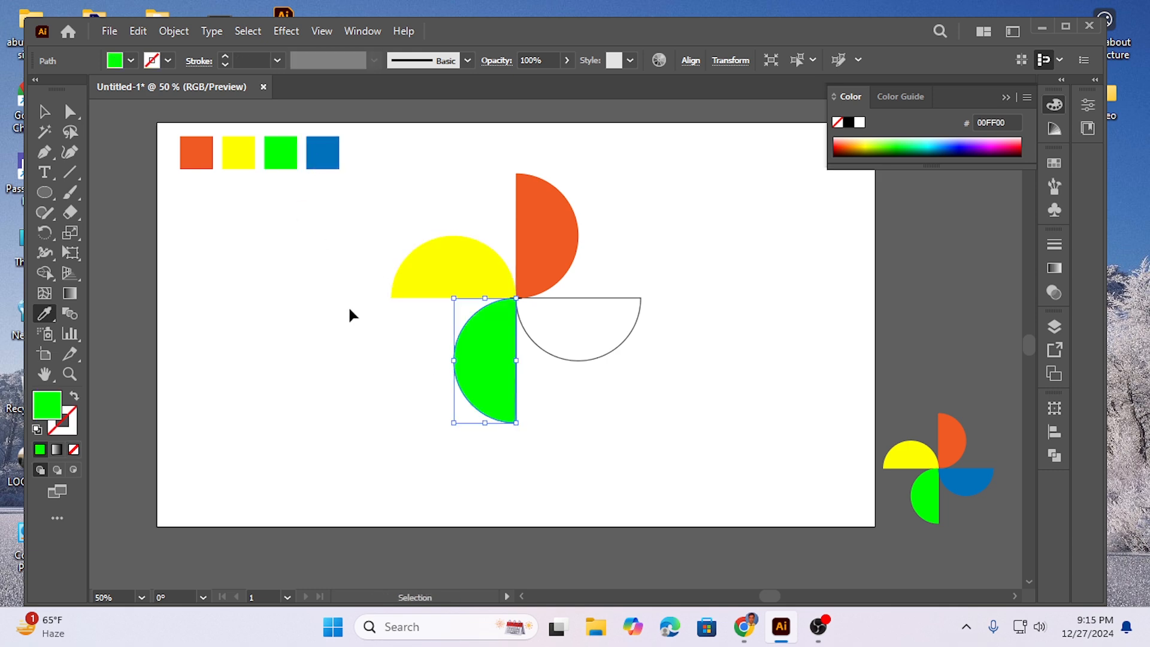
left_click(547, 351, "ctrl")
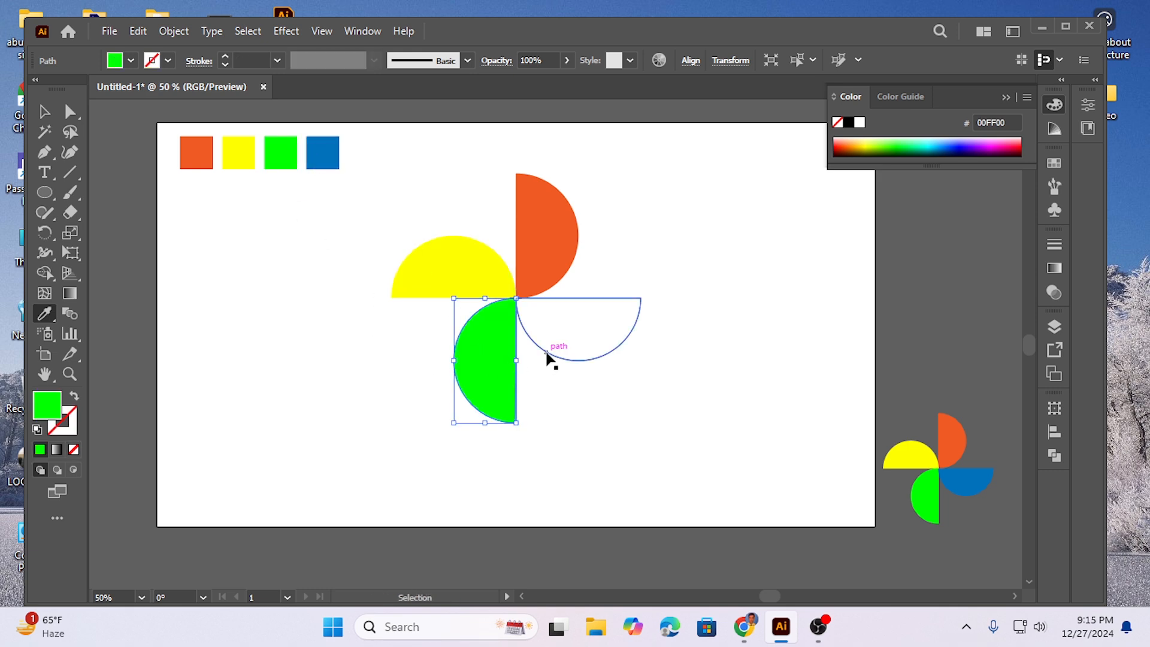
left_click(319, 148)
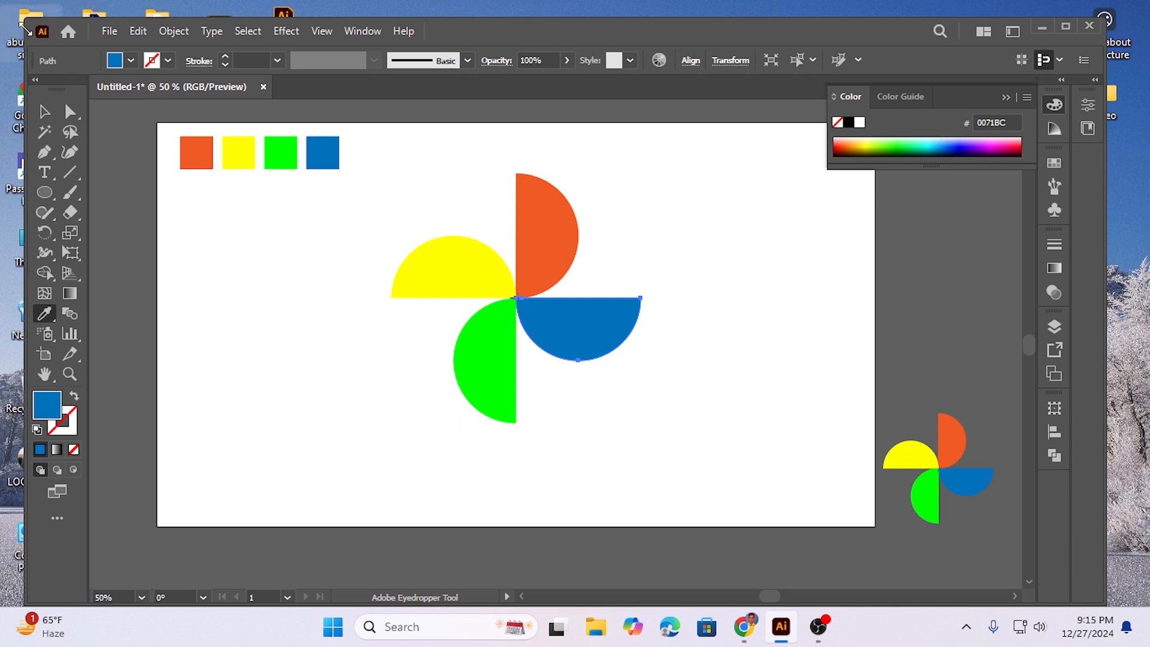
left_click(44, 111)
left_click(296, 343)
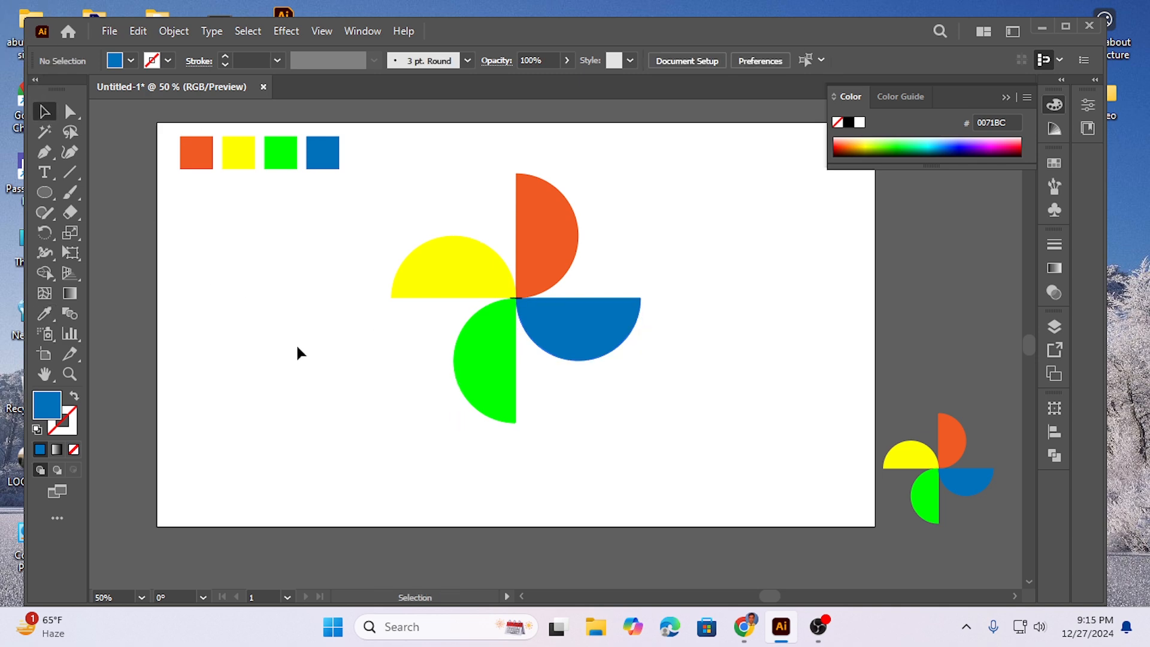
Step: Scale the whole pinwheel down proportionally about its centre to roughly two thirds of its size and deselect it
left_click_drag(349, 195, 599, 423)
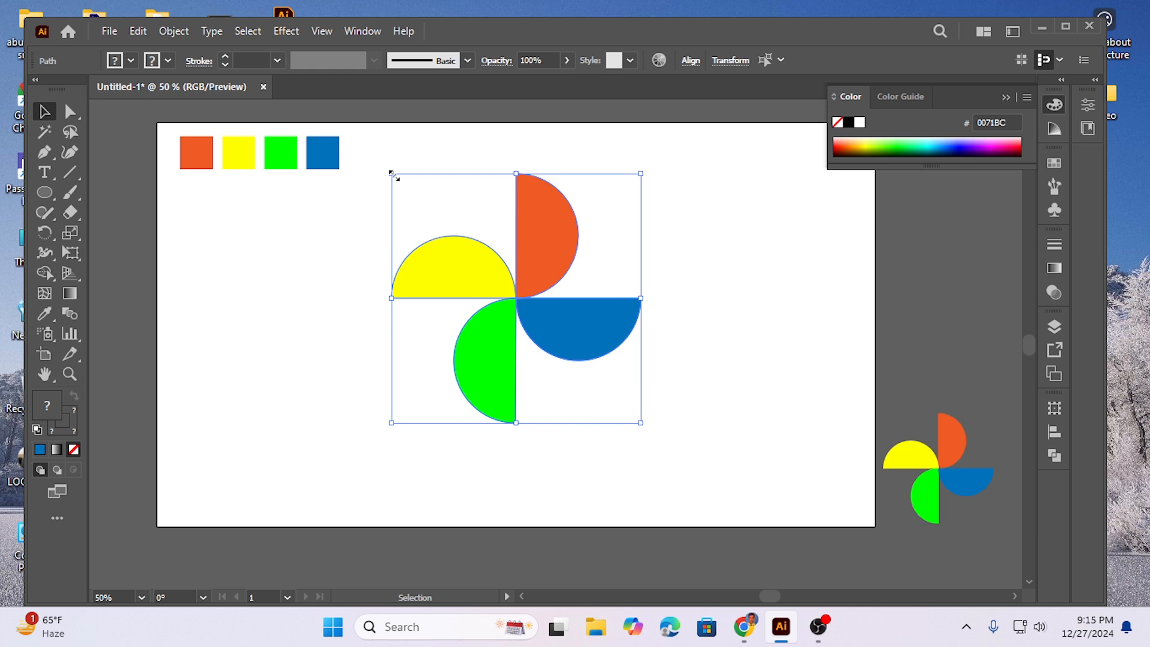
left_click_drag(392, 174, 438, 220)
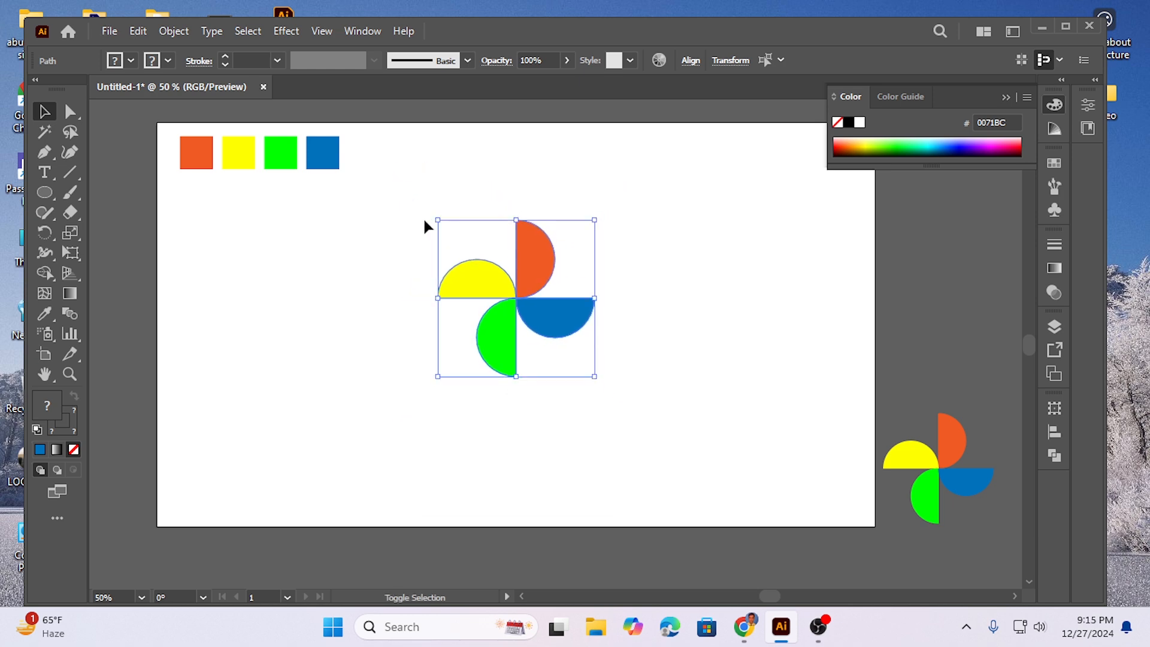
left_click(371, 376)
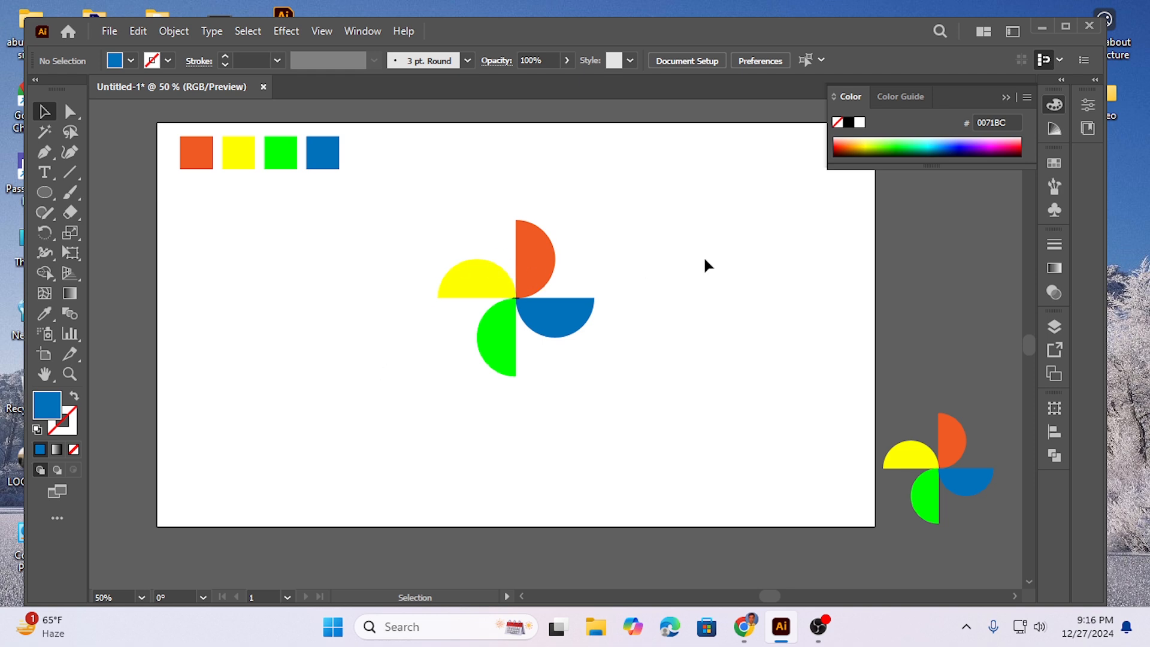
Step: Delete the tiny leftover black line pieces at the pinwheel's centre one after another
left_click(517, 297)
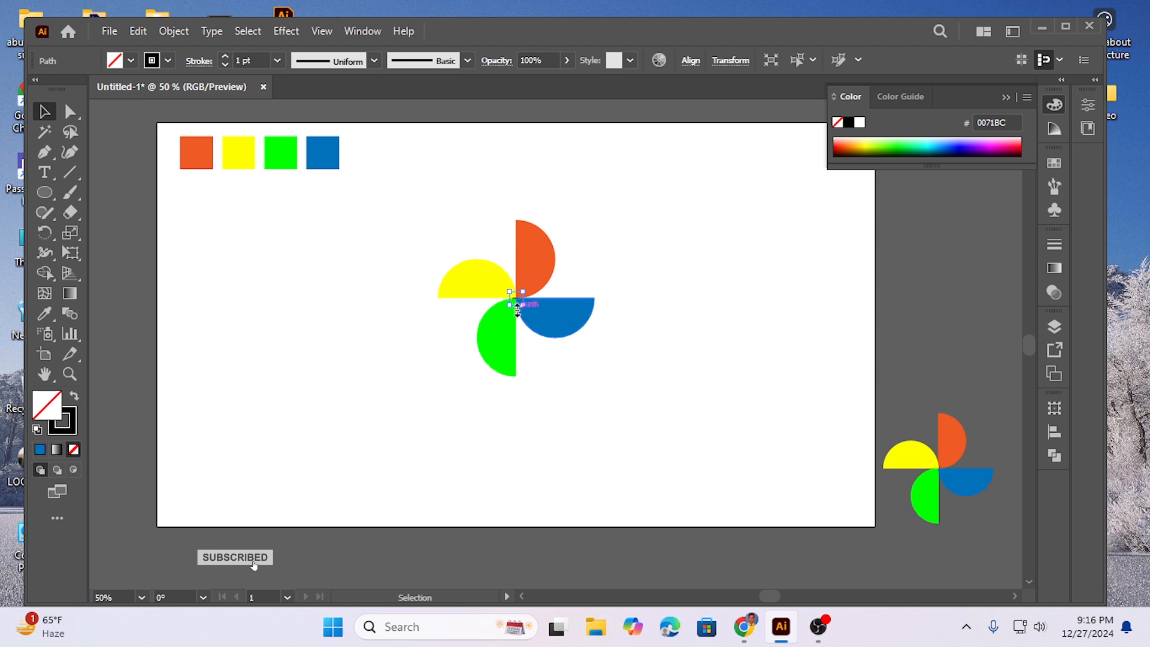
left_click(289, 430)
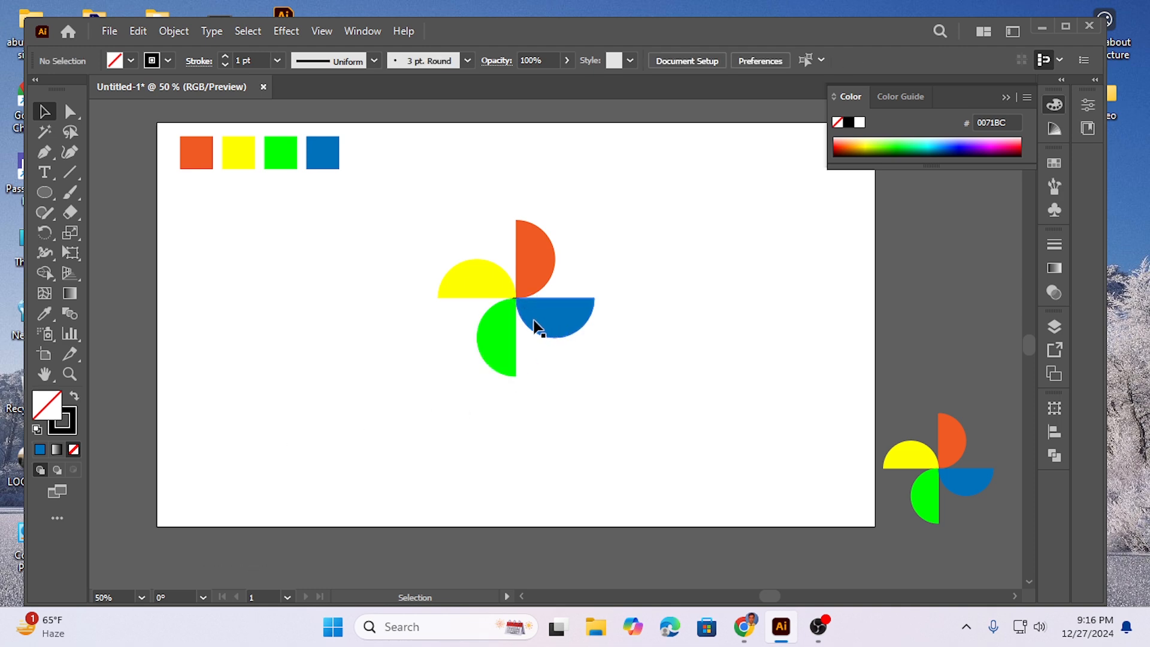
left_click(518, 299)
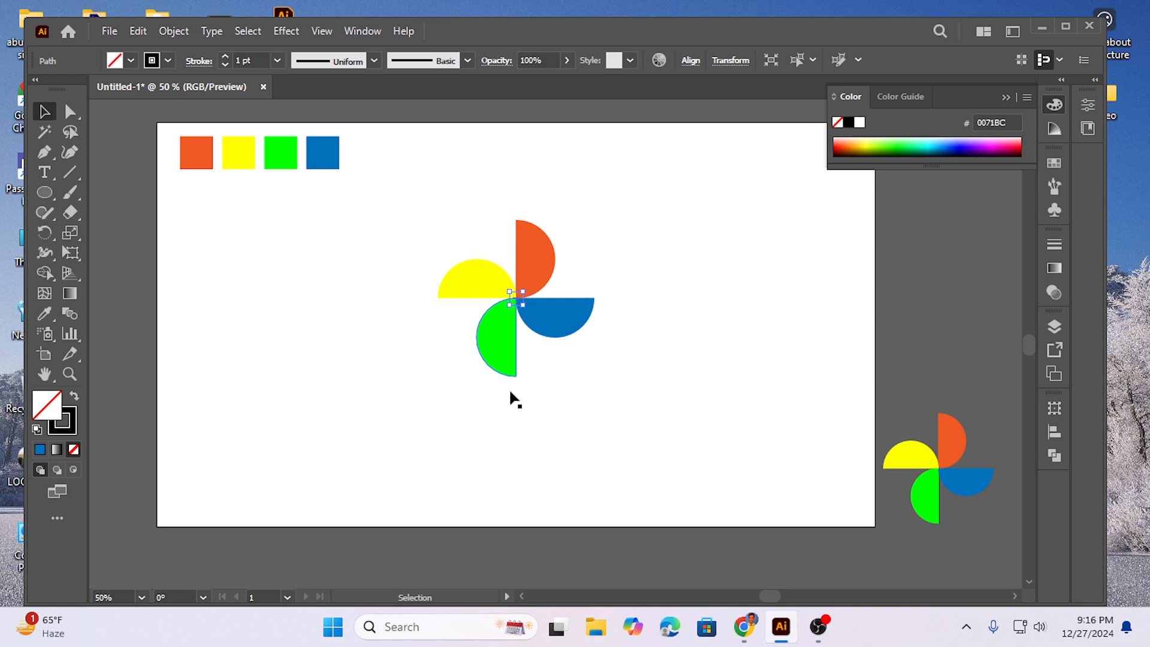
left_click(520, 426)
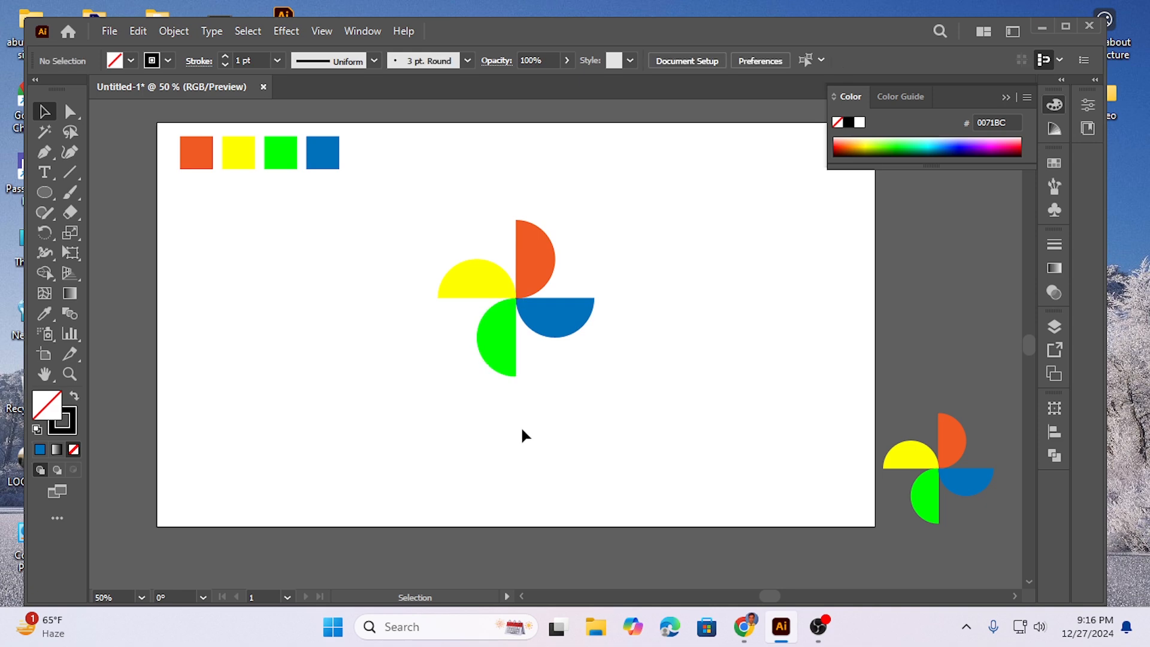
left_click(519, 301)
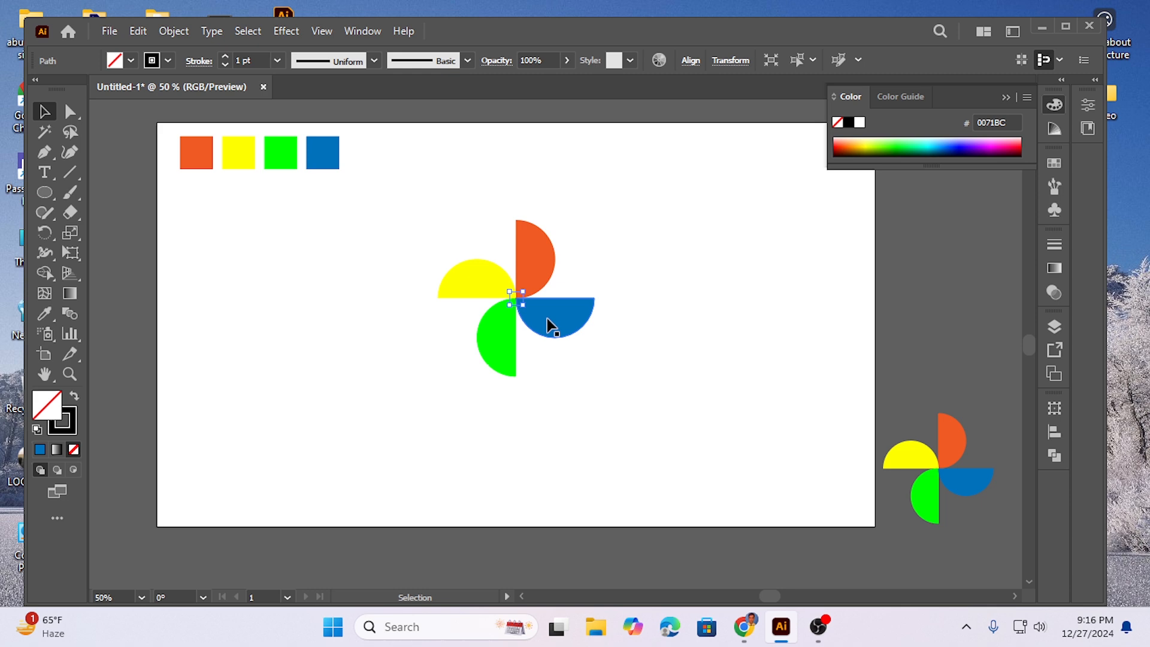
left_click(603, 379)
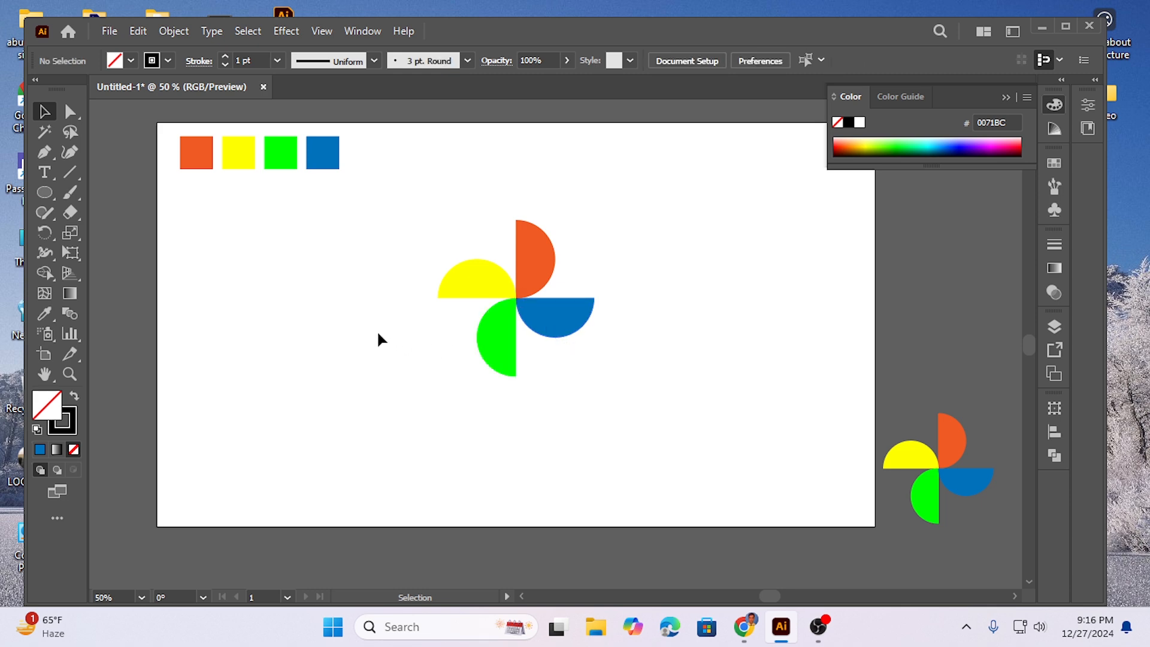
Step: Select all four coloured half circles of the pinwheel on the artboard
left_click_drag(371, 237, 725, 403)
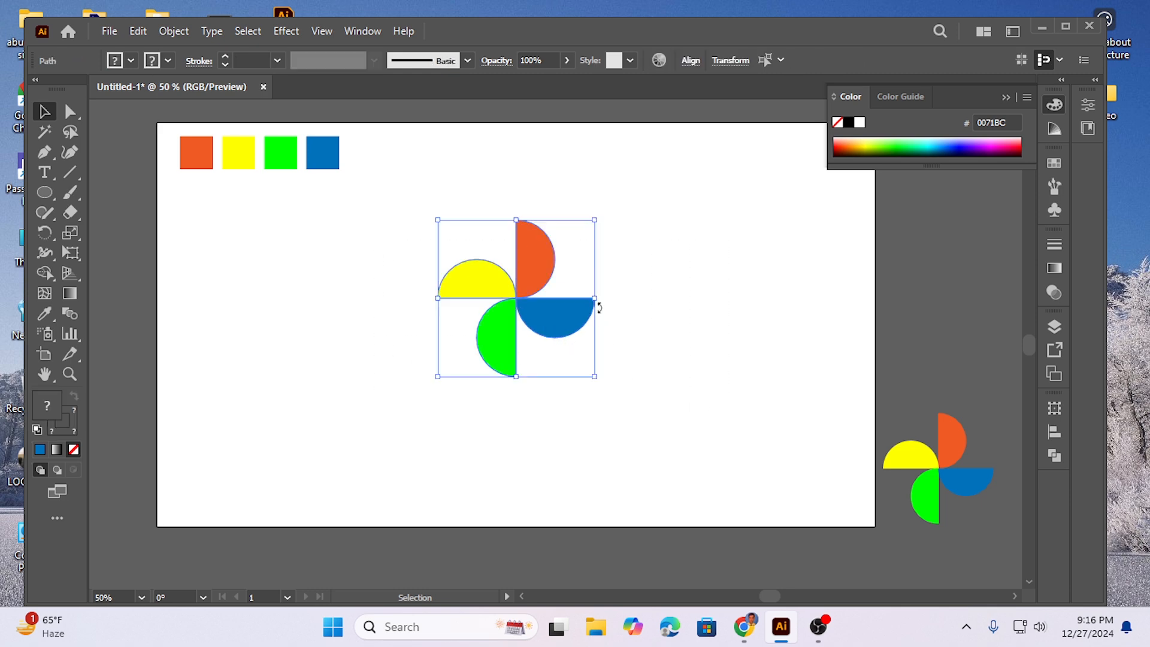